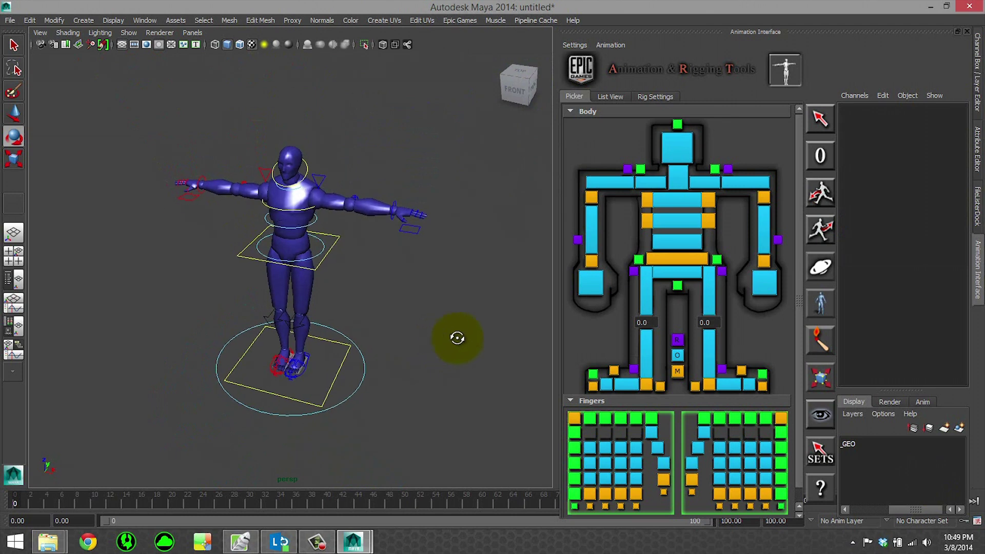
Select the mannequin's left wrist IK control and activate the Move tool
left_click_drag(457, 338, 487, 336, "alt")
right_click_drag(330, 251, 353, 265, "alt")
left_click_drag(431, 268, 362, 301, "alt")
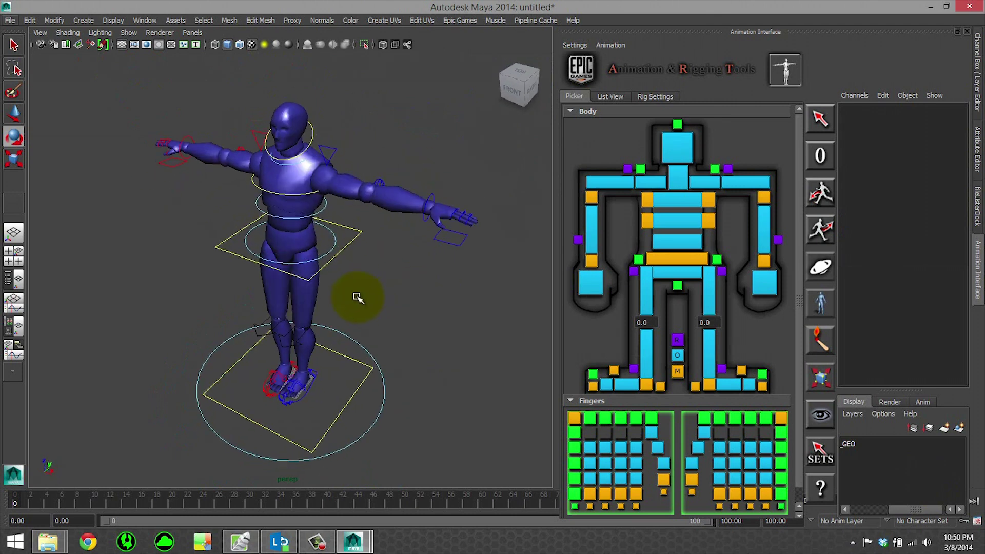
right_click_drag(362, 299, 497, 147, "alt")
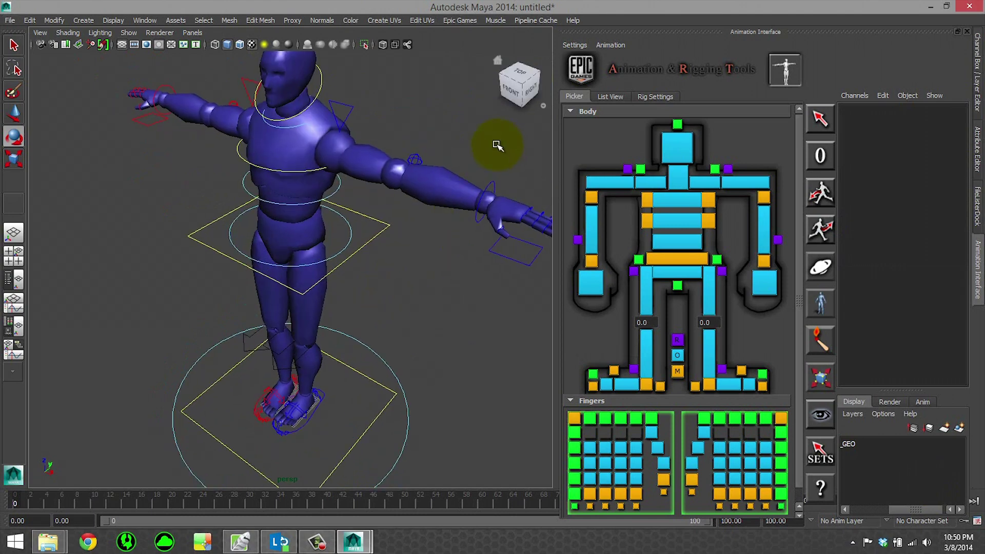
left_click(493, 183)
left_click_drag(440, 263, 462, 269, "alt")
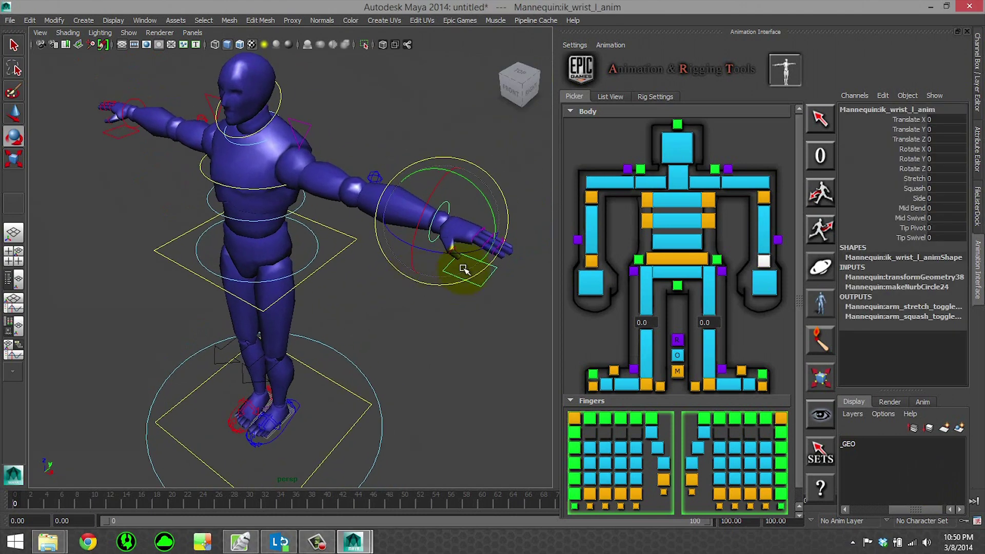
key("w")
left_click_drag(391, 292, 399, 240, "alt")
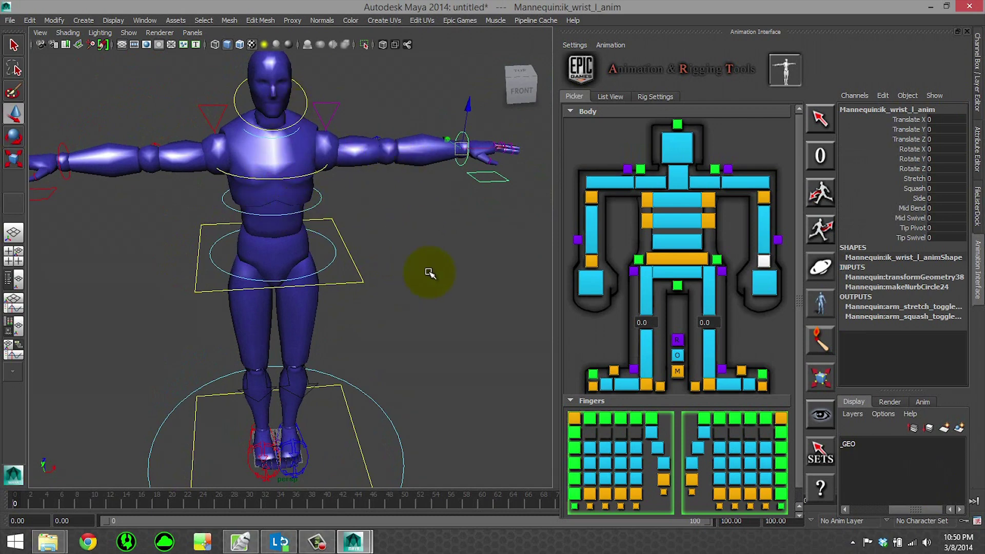
left_click_drag(430, 272, 454, 224, "alt")
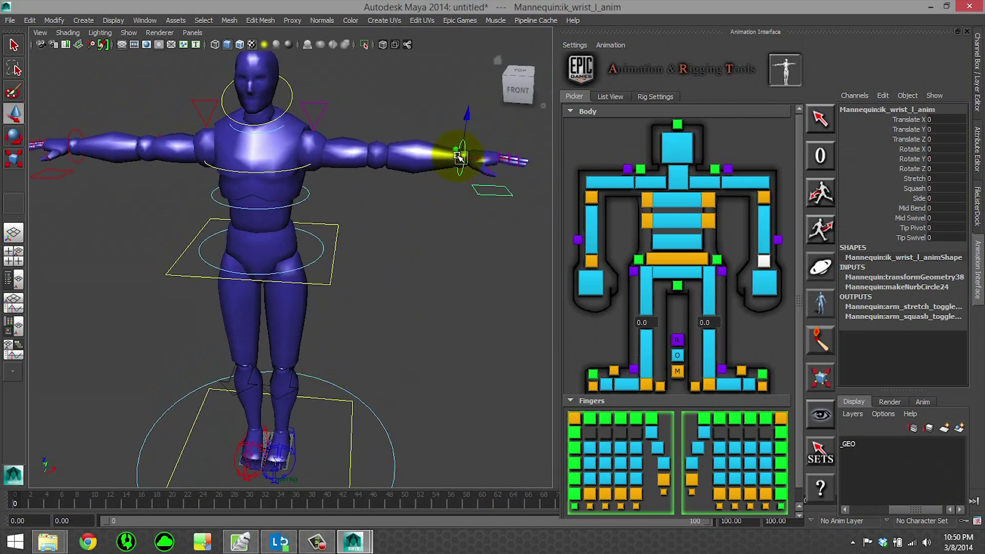
left_click_drag(459, 158, 323, 402, "alt")
Select the left foot IK control and examine the leg from the side
left_click(323, 402)
left_click_drag(411, 364, 274, 328, "alt")
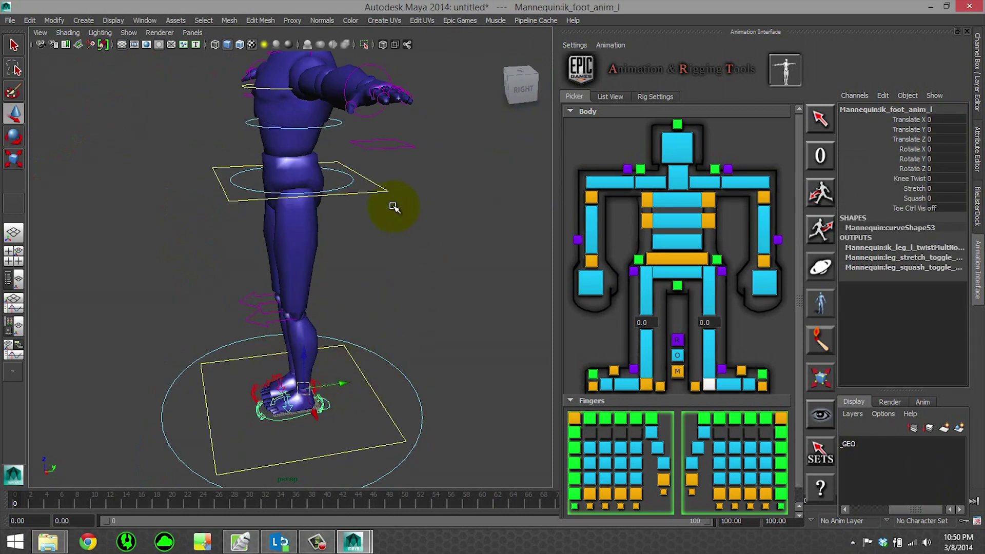
left_click_drag(393, 207, 374, 291, "alt")
Move the left wrist IK control in toward the body, to about -28.3, -23.6, 16.6 in Translate X, Y and Z
left_click(362, 279)
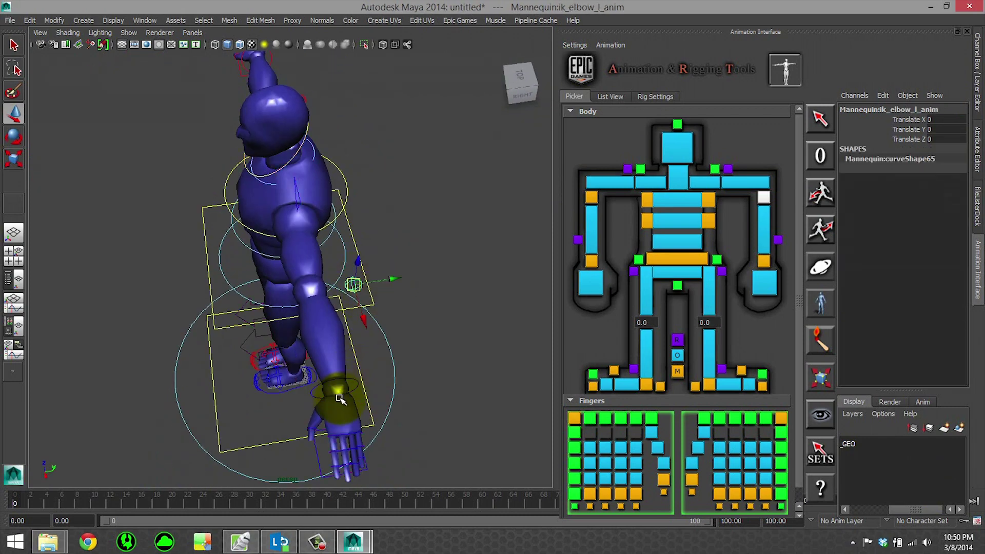
left_click(356, 386)
left_click_drag(338, 388, 229, 279)
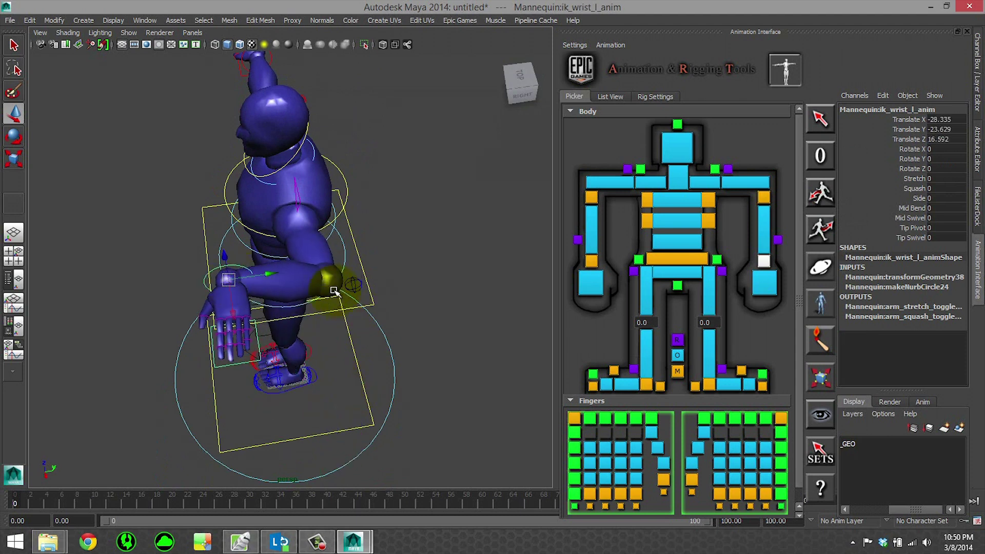
Try moving the left elbow control behind the bent arm, and undo the elbow and wrist moves
left_click(358, 285)
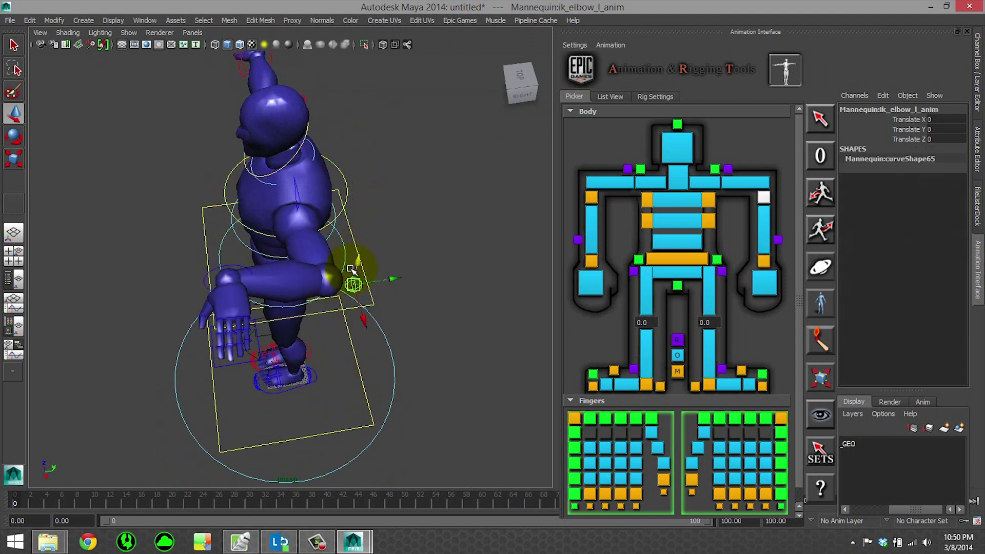
left_click_drag(359, 261, 380, 284)
key("ctrl+z")
key("ctrl+z")
key("ctrl+z")
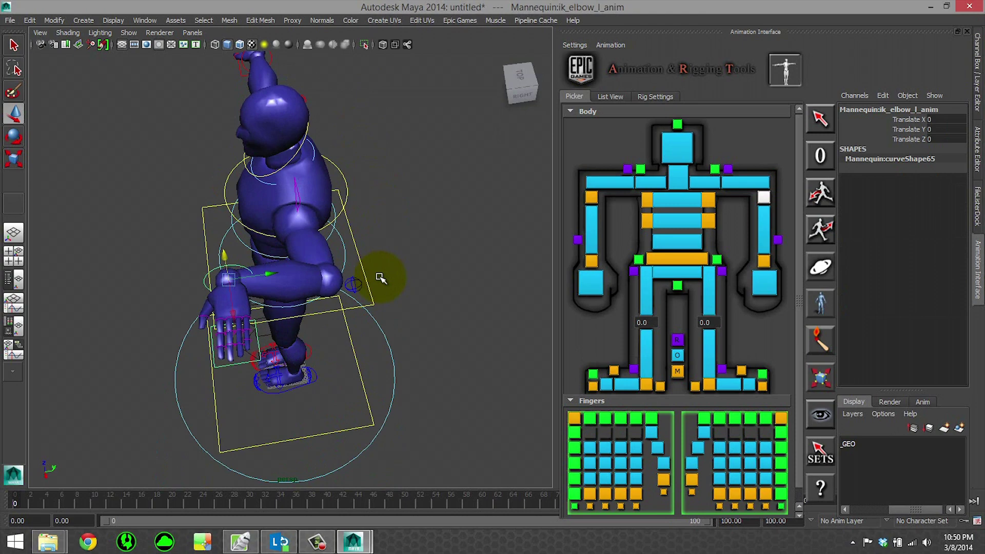
Raise the left foot IK control high in front of the body, to about -76.9 in Translate Y and 188.5 in Translate Z
left_click_drag(372, 329, 342, 345, "alt")
left_click(306, 418)
left_click_drag(336, 393, 131, 73)
middle_click_drag(137, 147, 161, 242, "alt")
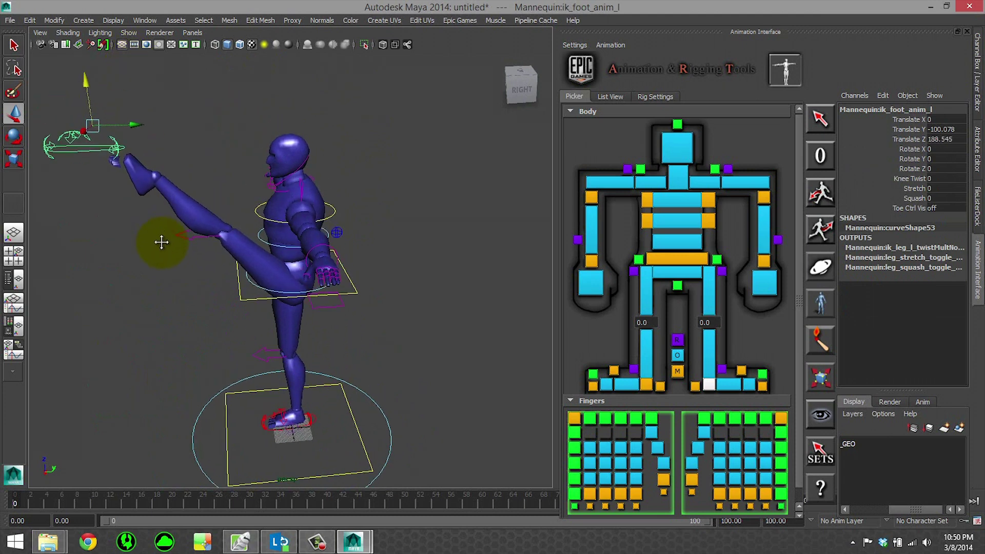
middle_click_drag(214, 157, 153, 113)
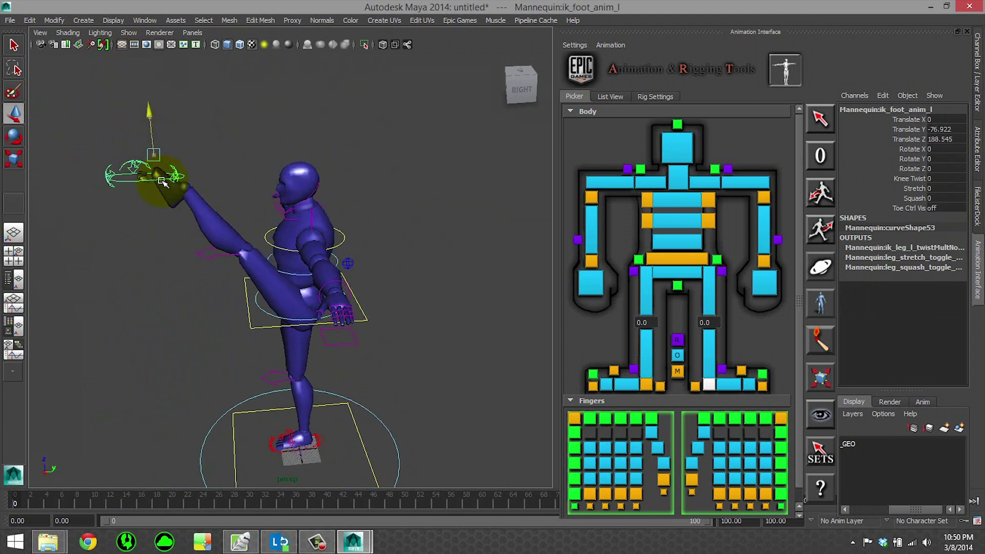
Bring the left foot control back down near the standing foot, to about 10 in Translate Y and -12.7 in Translate Z
left_click_drag(162, 181, 167, 454)
middle_click_drag(205, 405, 209, 310, "alt")
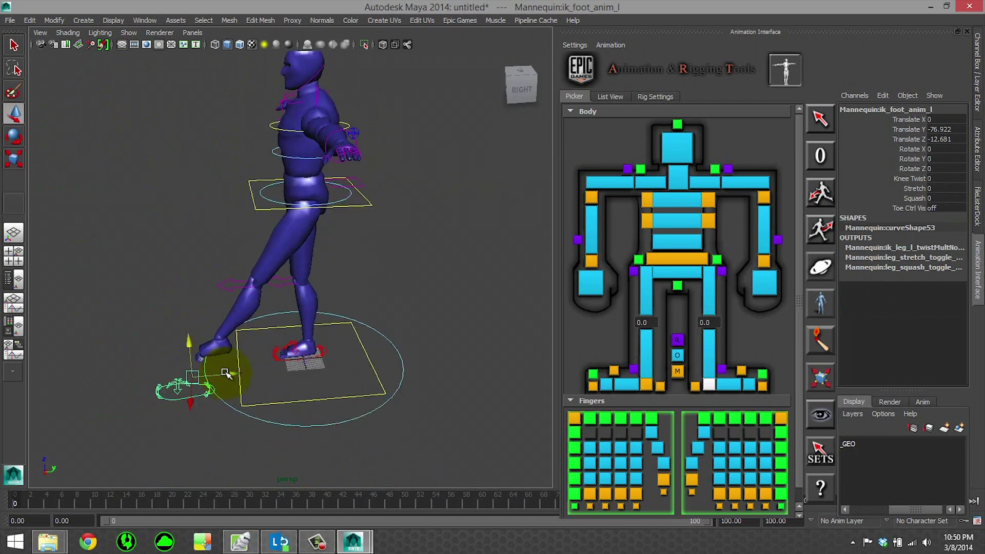
middle_click_drag(226, 373, 308, 302)
Move the left foot control out sideways to about 95.8 in Translate X and -56.5 in Translate Z, and zero out the rig
left_click_drag(308, 301, 385, 323, "alt")
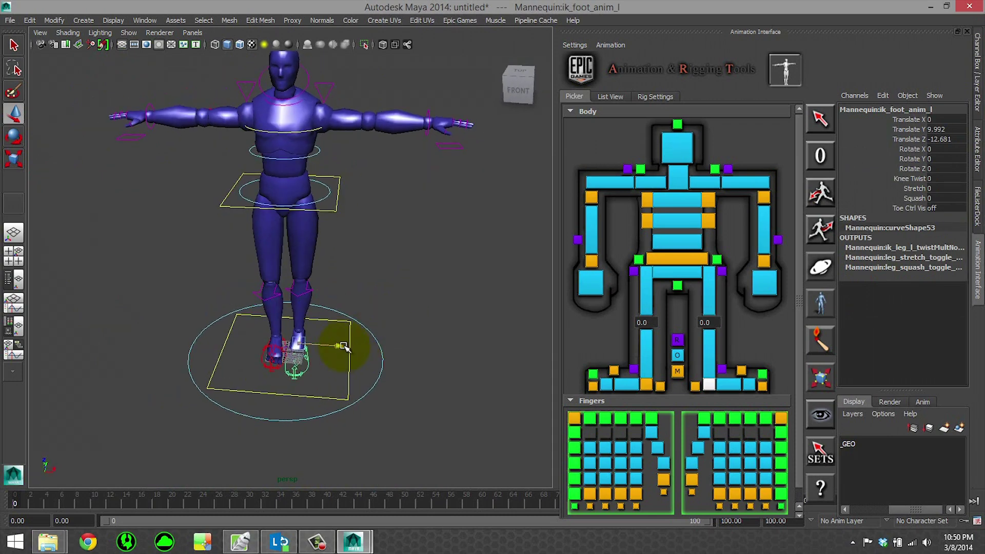
left_click_drag(343, 346, 484, 373)
right_click_drag(462, 333, 380, 308, "alt")
left_click_drag(380, 308, 375, 134, "alt")
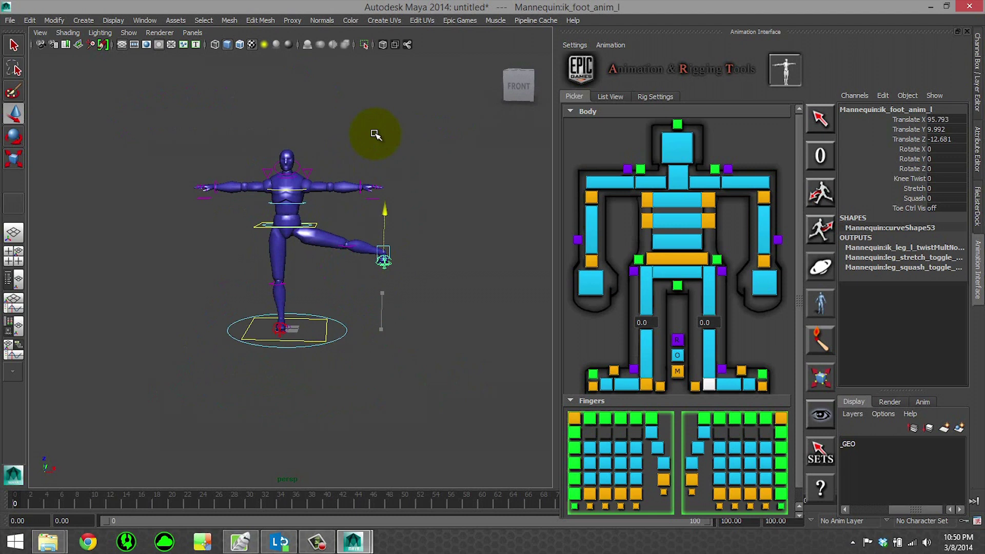
middle_click_drag(375, 135, 373, 325)
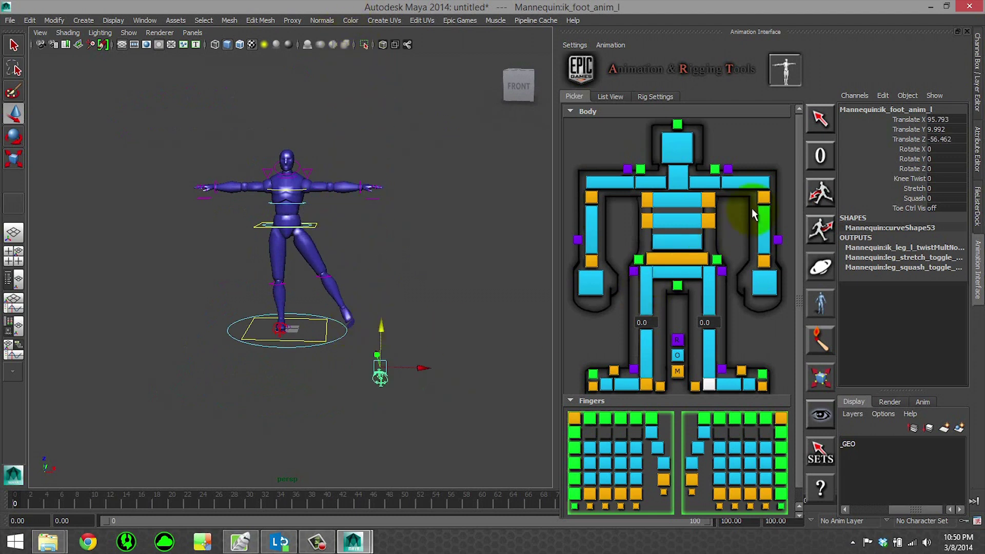
left_click(835, 175)
Select the left foot IK control, try adjusting its Knee Twist, and undo the change
left_click_drag(394, 276, 359, 402, "alt")
scroll(351, 392, "up", 5)
left_click(320, 416)
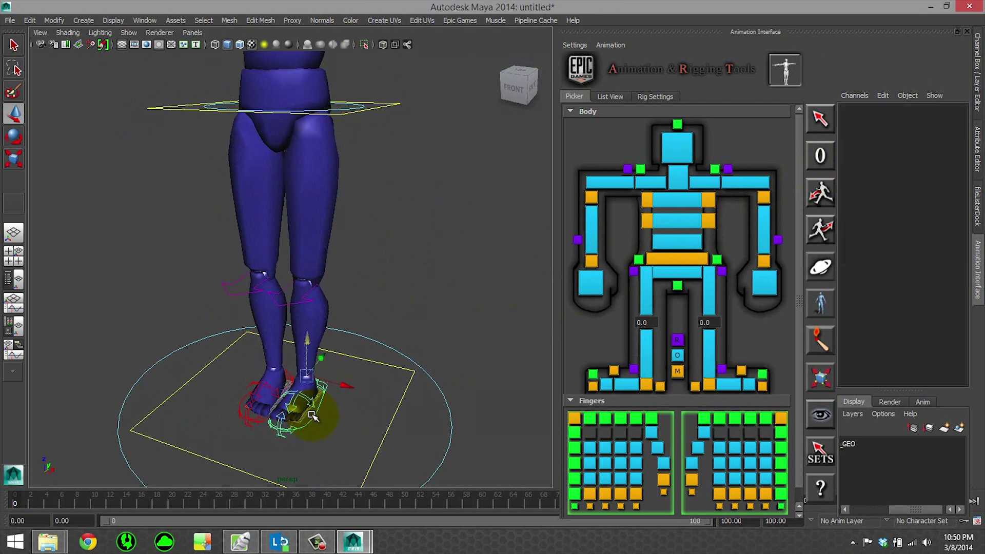
left_click(749, 382)
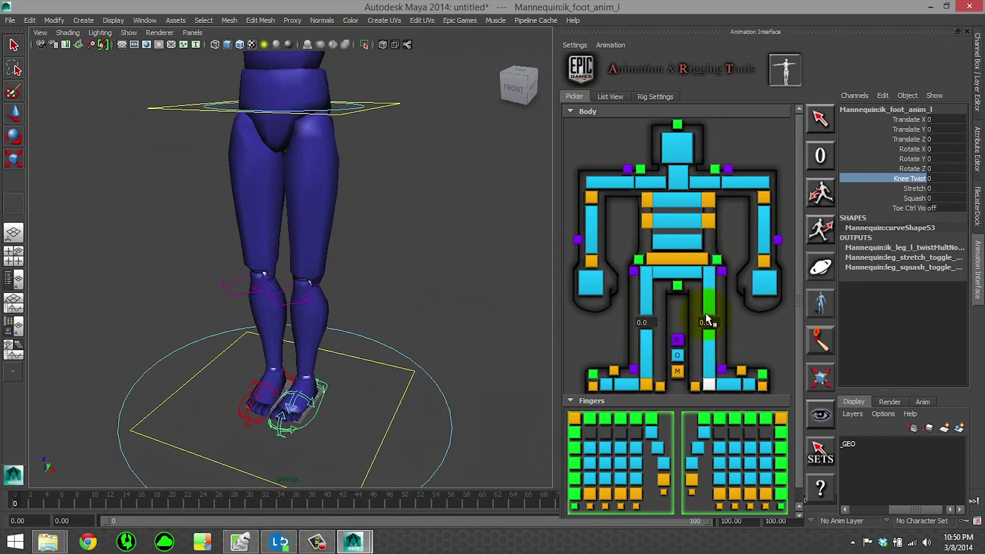
middle_click_drag(707, 321, 716, 338, "ctrl")
key("ctrl+z")
Select the square body control around the mannequin's pelvis
middle_click_drag(461, 288, 351, 265, "alt")
right_click_drag(351, 266, 369, 246, "alt")
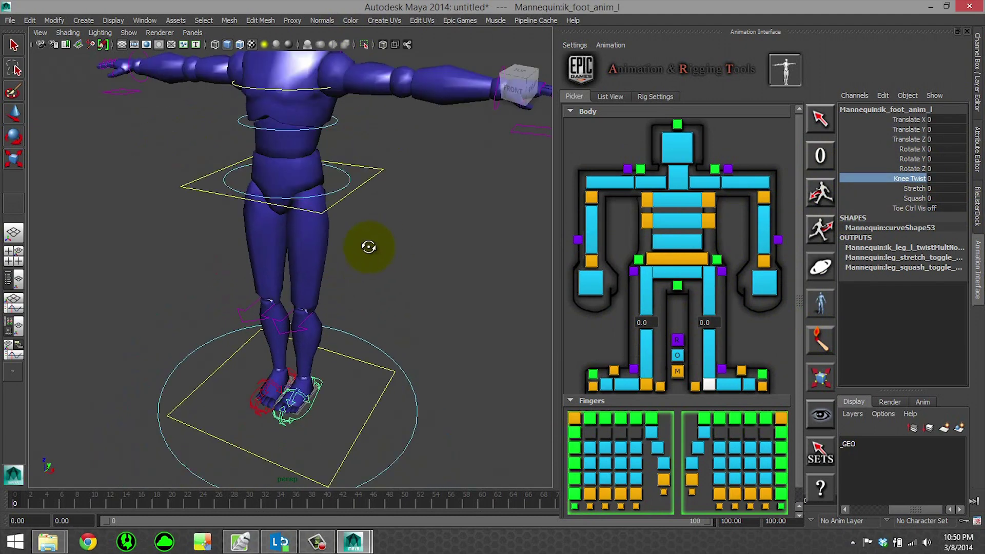
left_click_drag(370, 246, 350, 191, "alt")
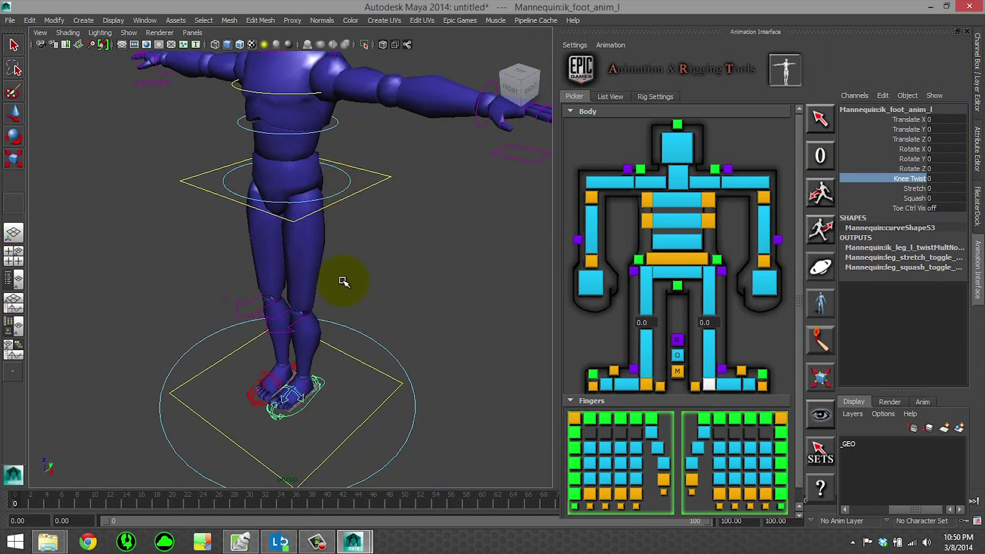
left_click_drag(322, 245, 345, 209, "alt")
left_click(351, 198)
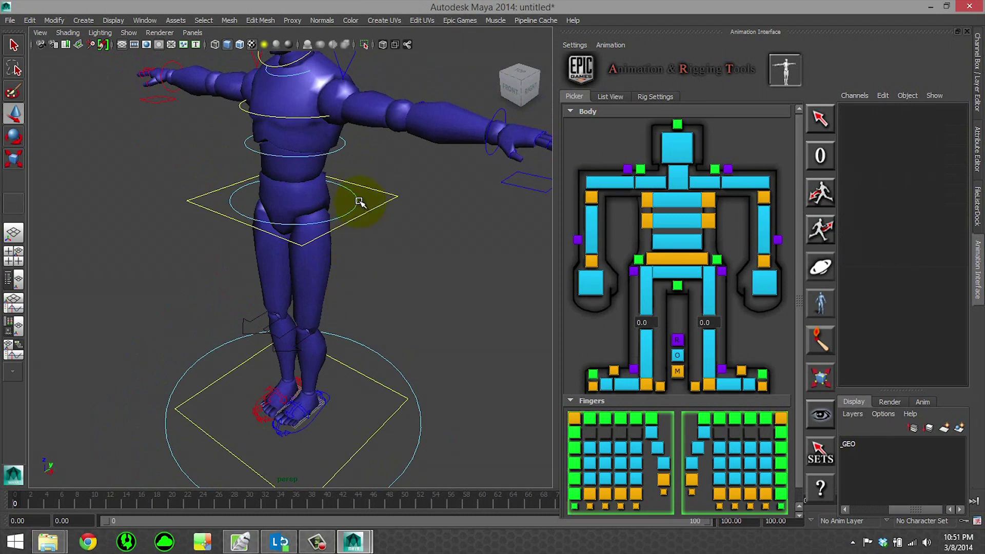
left_click(351, 208)
left_click(343, 228)
left_click(354, 219)
left_click_drag(286, 202, 367, 221, "alt")
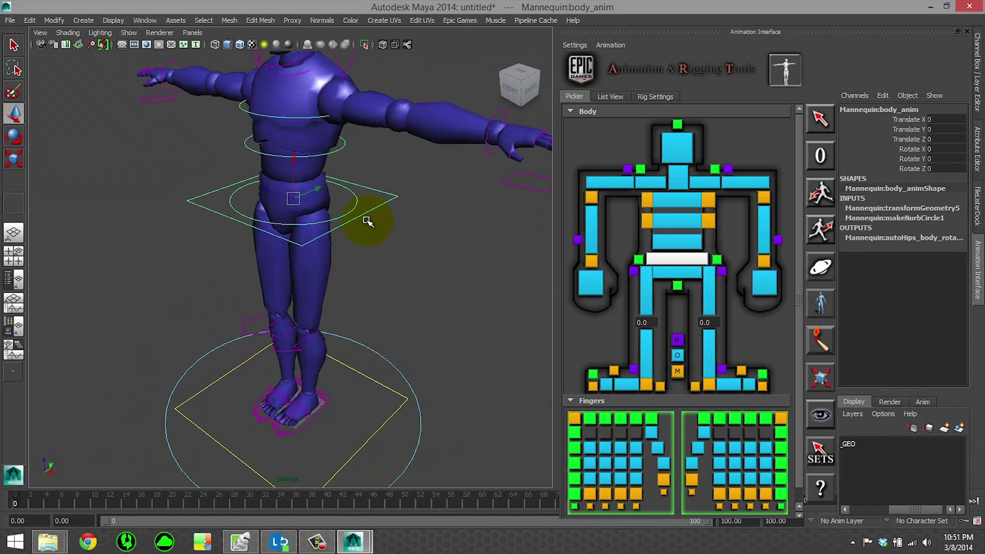
Select the circular hip control, lower it to about -19.8 in Translate X, and undo the move
left_click(352, 208)
left_click(288, 199)
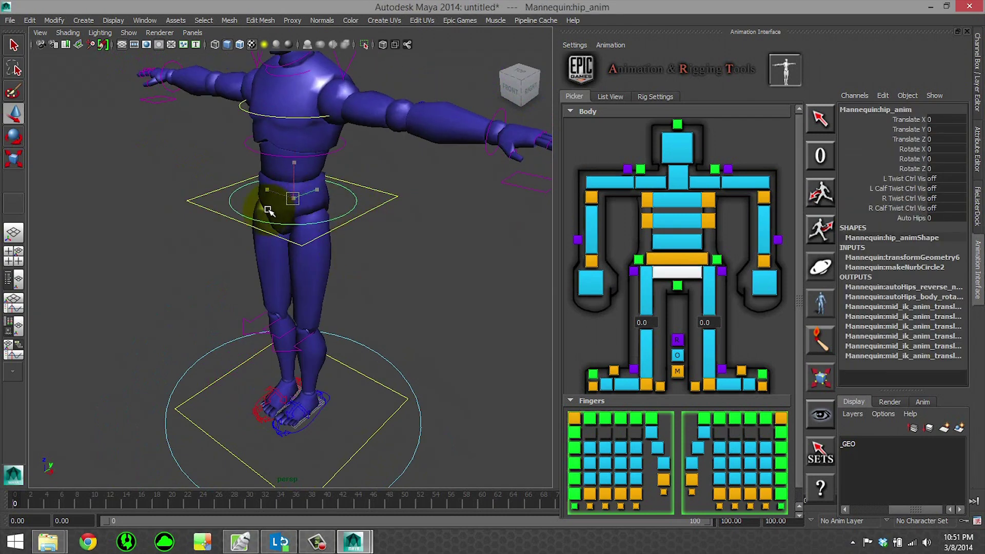
left_click_drag(267, 209, 289, 130)
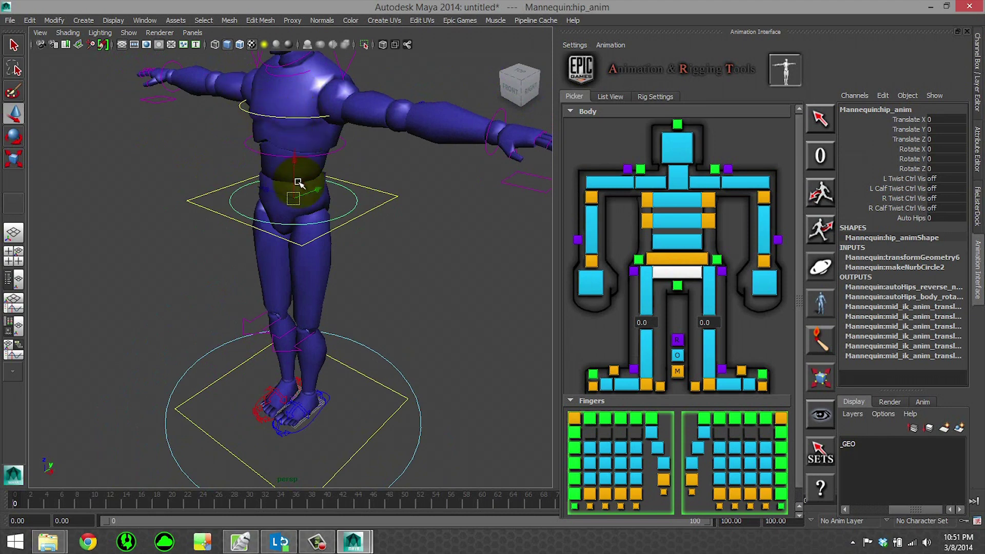
left_click_drag(291, 180, 347, 120)
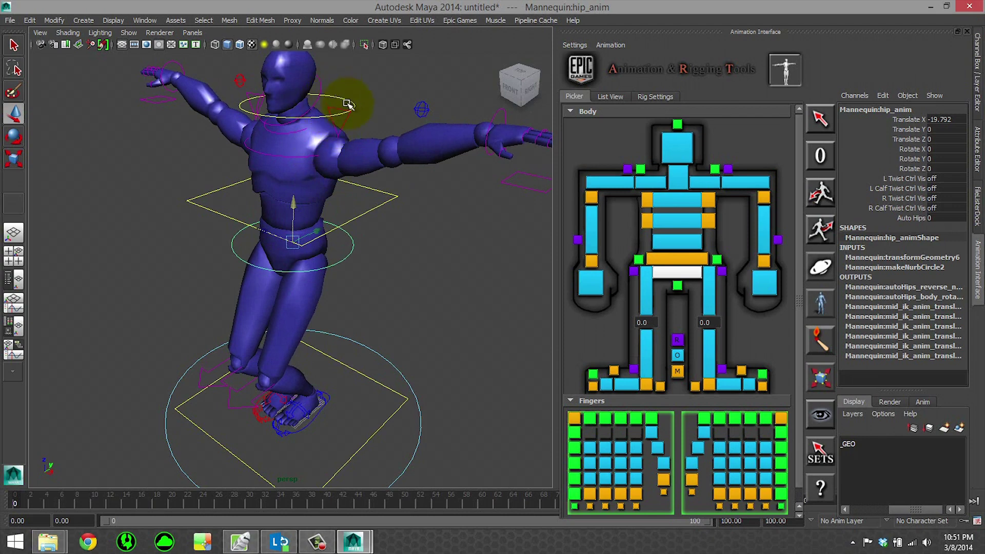
key("ctrl+z")
Set the hip control's Auto Hips attribute to 1
left_click_drag(323, 329, 477, 256, "alt")
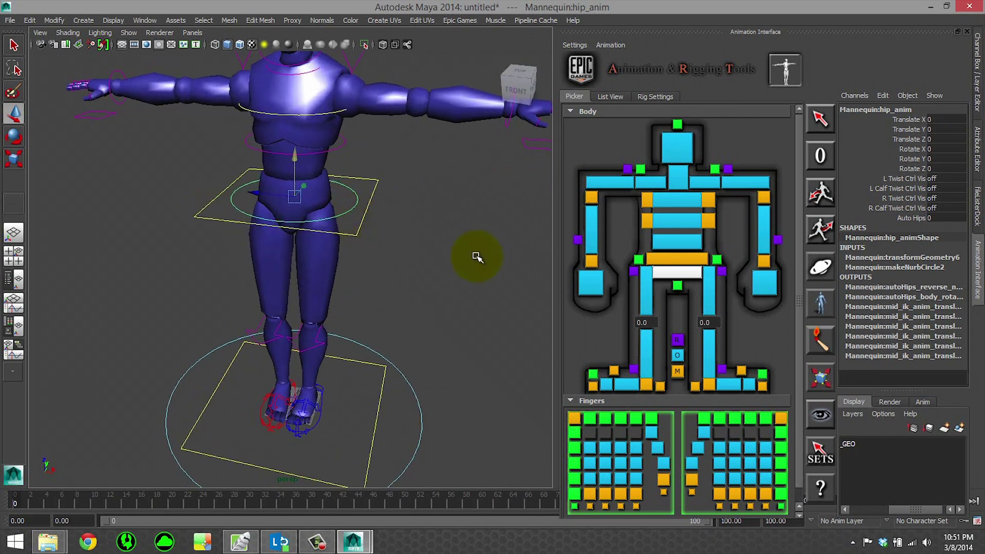
left_click(916, 217)
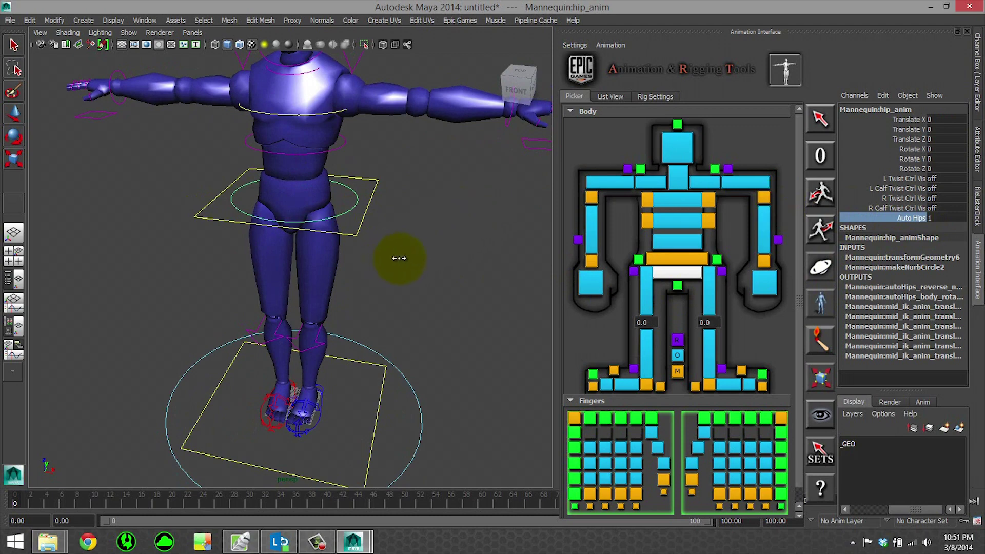
left_click_drag(399, 258, 283, 381, "alt")
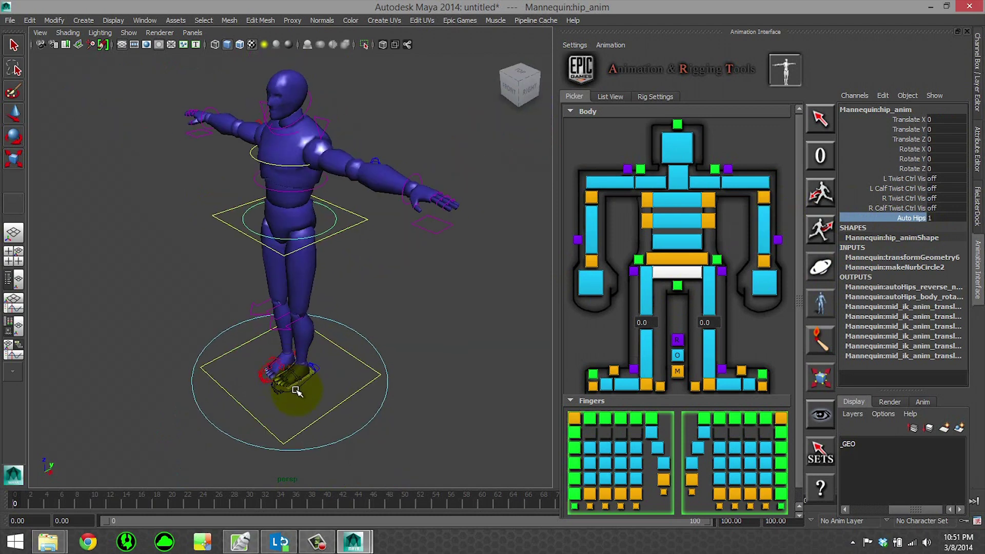
Move the left foot IK control backward to about 74.1 in Translate Y
left_click(297, 391)
key("w")
left_click_drag(322, 347, 374, 338)
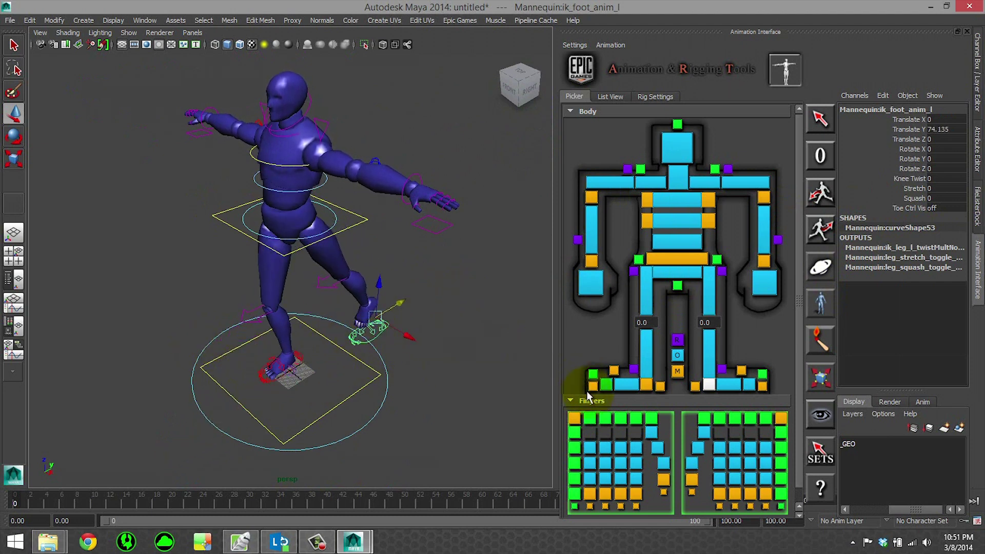
Select the right foot IK control and move it forward to about -67.3 in Translate Y
left_click(646, 386)
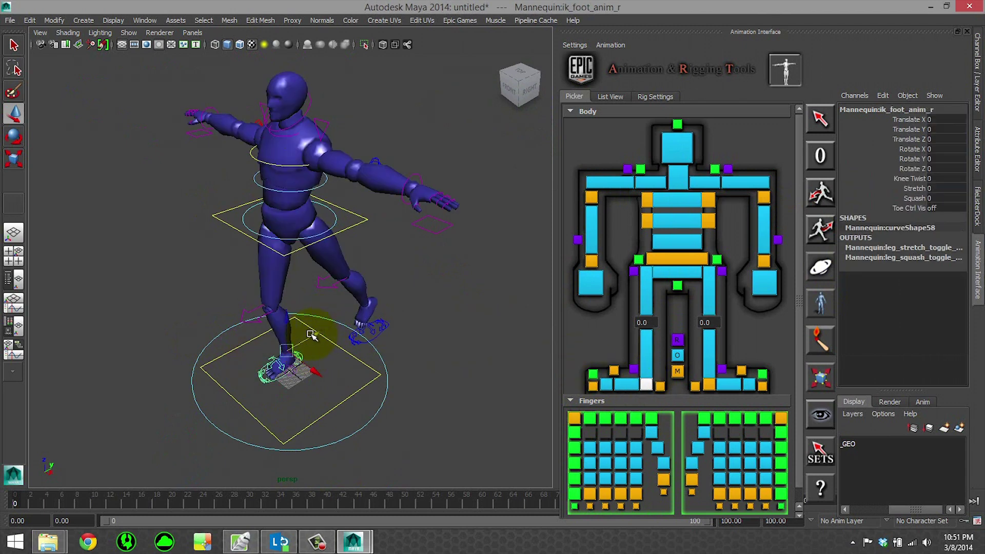
left_click_drag(311, 335, 382, 319)
left_click_drag(413, 387, 457, 378, "alt")
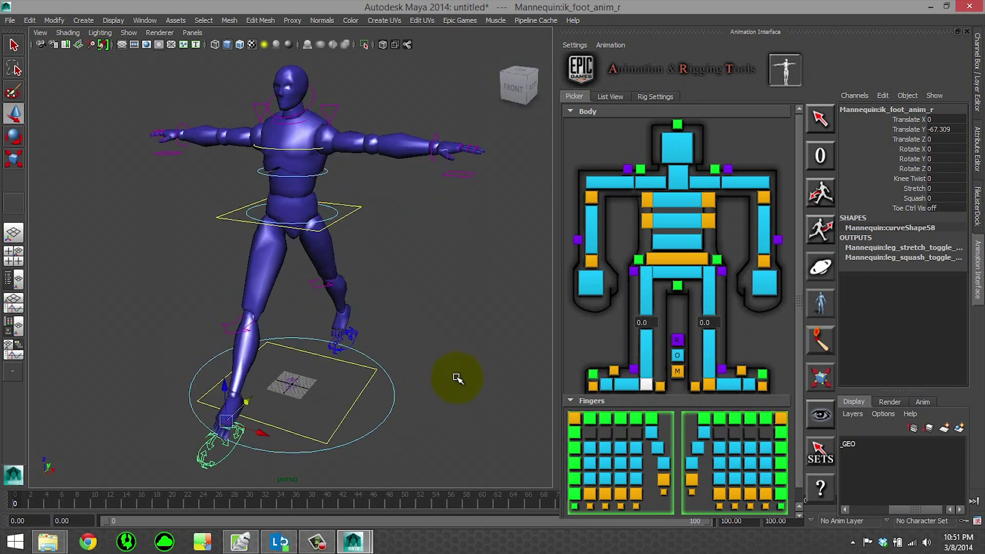
Lower the body control into a lunge at about -56.8 in Translate X, and zero out the rig controls
left_click(296, 181)
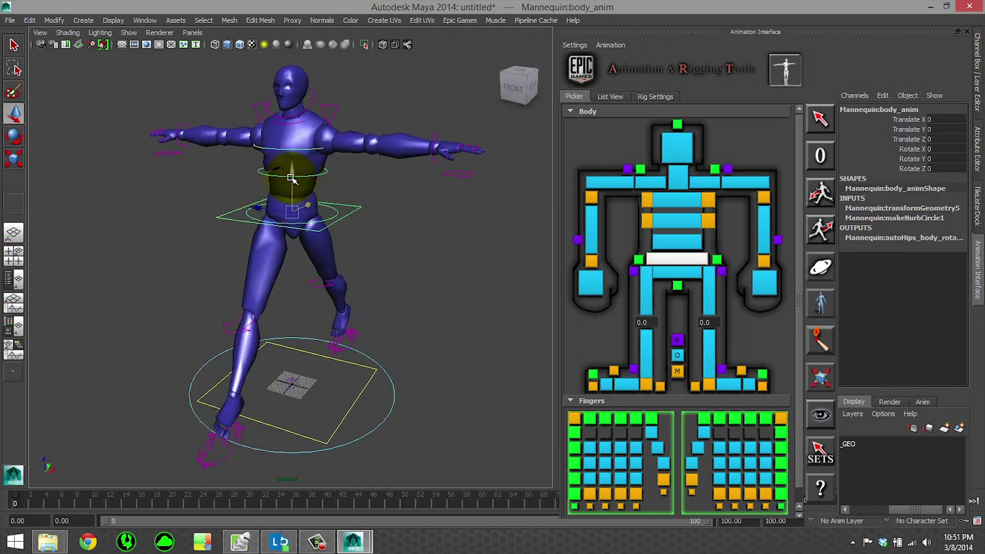
left_click_drag(290, 177, 283, 281)
left_click_drag(334, 302, 276, 310, "alt")
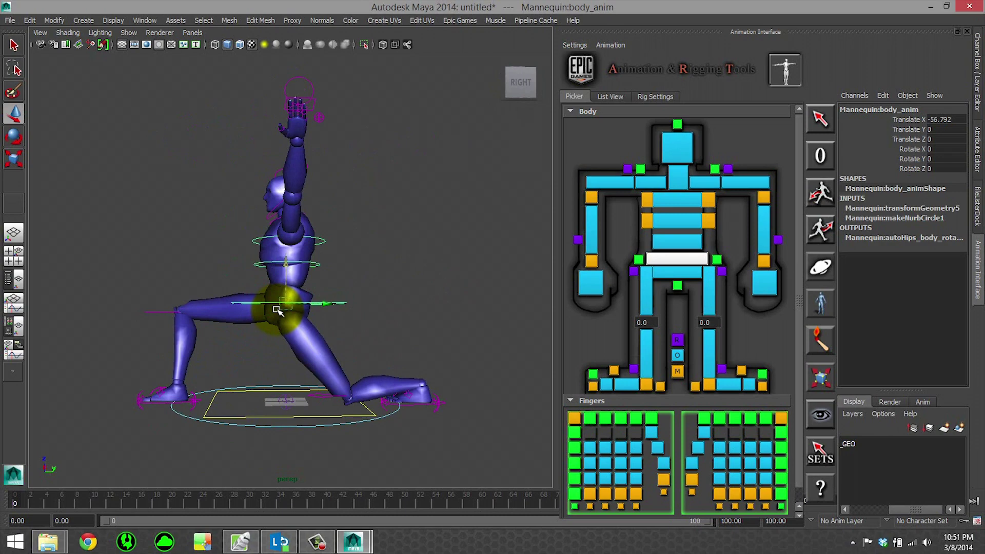
left_click_drag(201, 279, 353, 309, "alt")
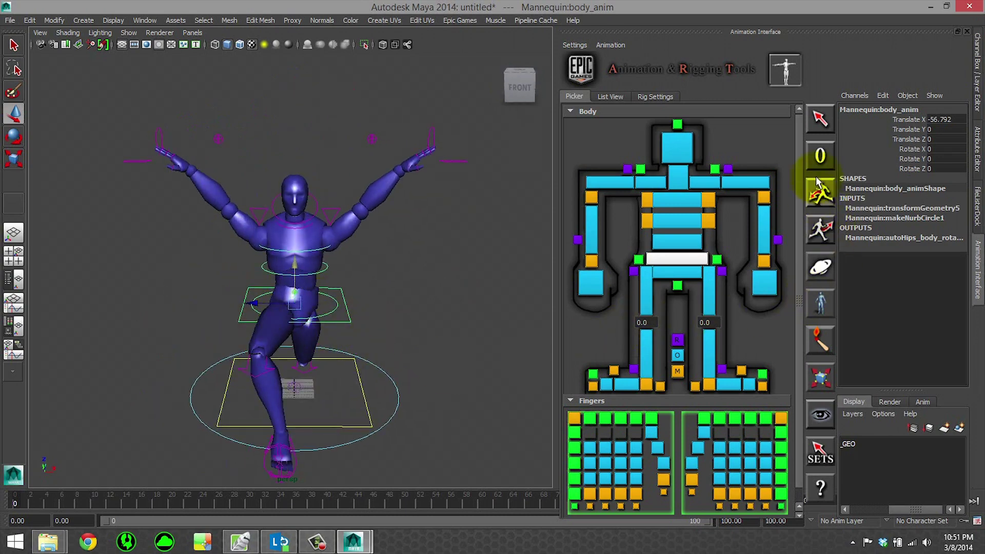
left_click(833, 167)
left_click_drag(501, 231, 352, 198, "alt")
right_click_drag(352, 197, 356, 307, "alt")
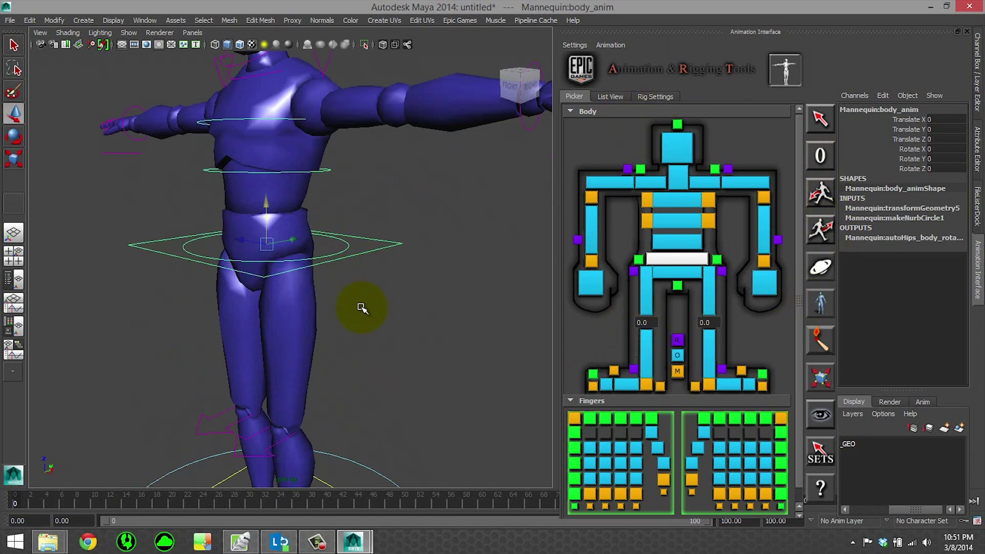
Select the chest IK control and set its Auto Spine attribute to 1 and Rotation Influence to 0.25
left_click_drag(356, 307, 339, 332, "alt")
left_click(343, 269)
right_click_drag(339, 332, 289, 291, "alt")
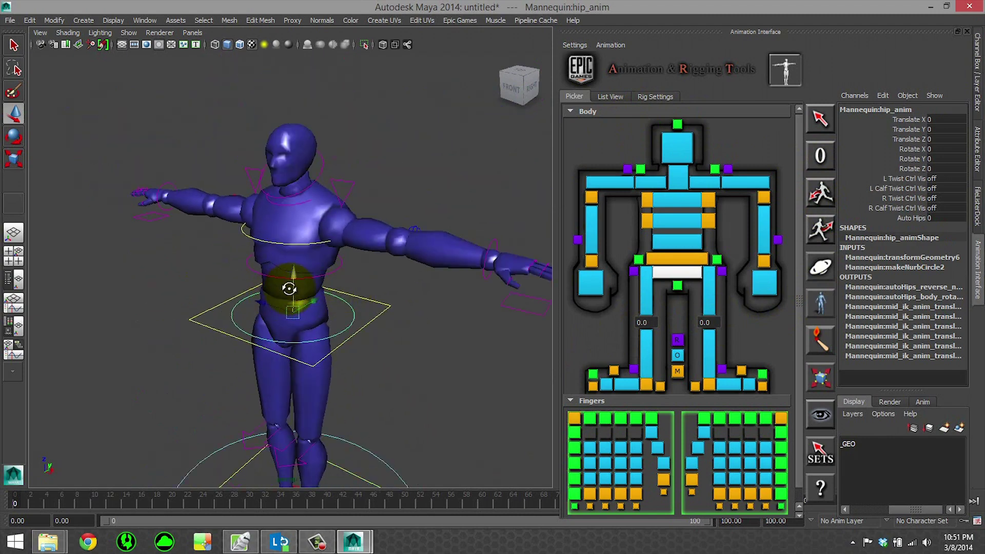
left_click_drag(289, 288, 311, 242, "alt")
left_click(311, 229)
left_click(256, 218)
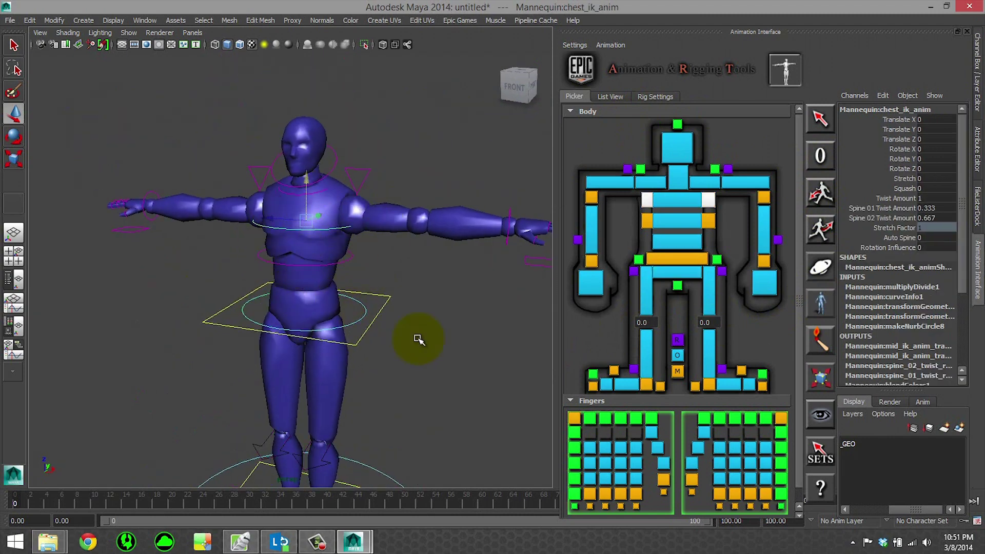
left_click_drag(330, 253, 315, 220, "alt")
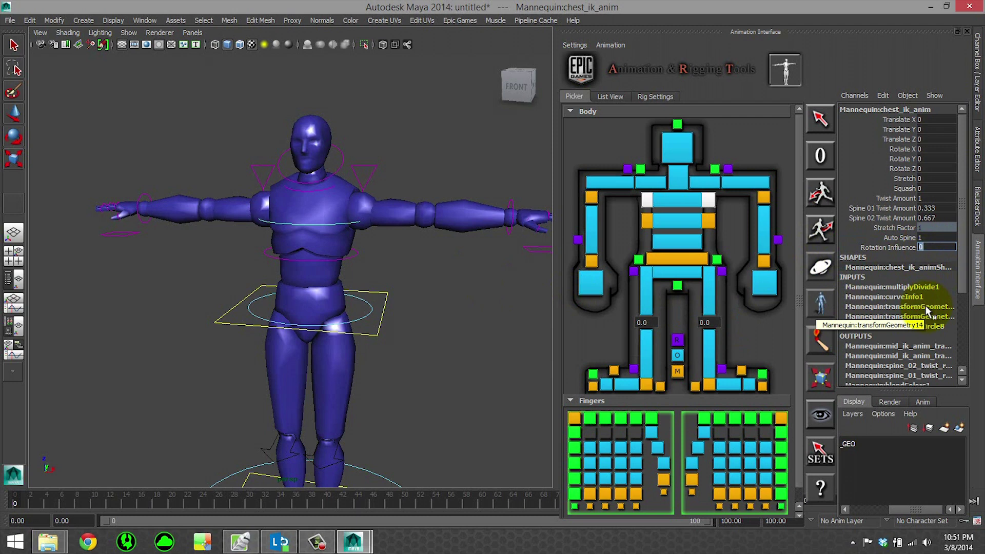
type(".25")
key("Return")
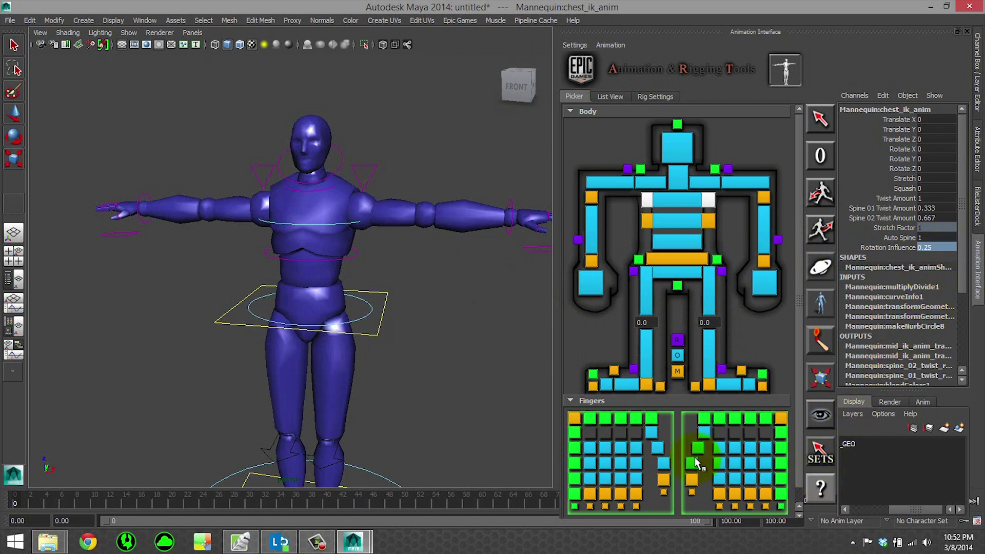
Move the chest IK control to test the automatic spine bend, and undo the move
left_click_drag(427, 301, 313, 272, "alt")
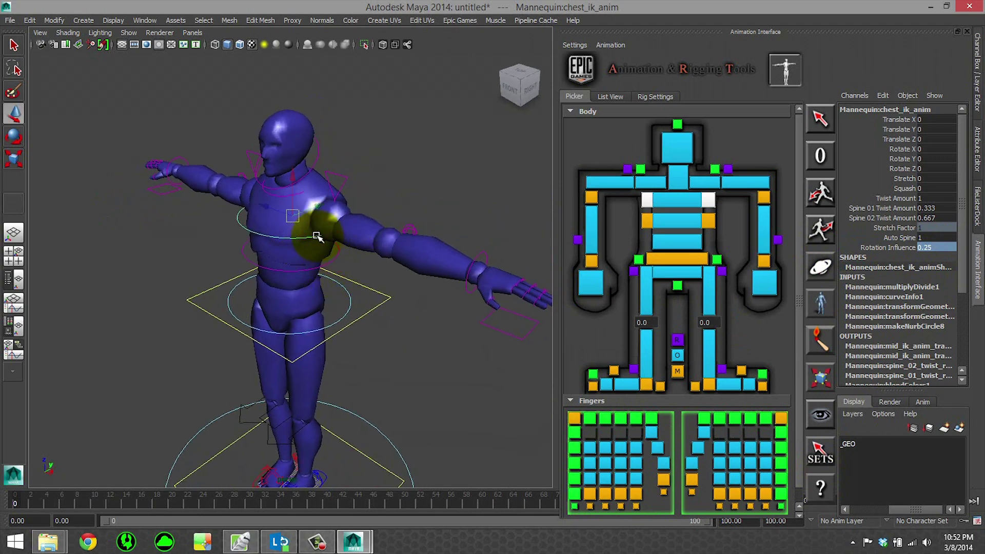
left_click_drag(319, 206, 363, 238)
key("ctrl+z")
Rotate the chest IK control to about 25.7 in Rotate Y to test the rotation influence, and undo the rotation
key("e")
left_click_drag(308, 265, 364, 216, "alt")
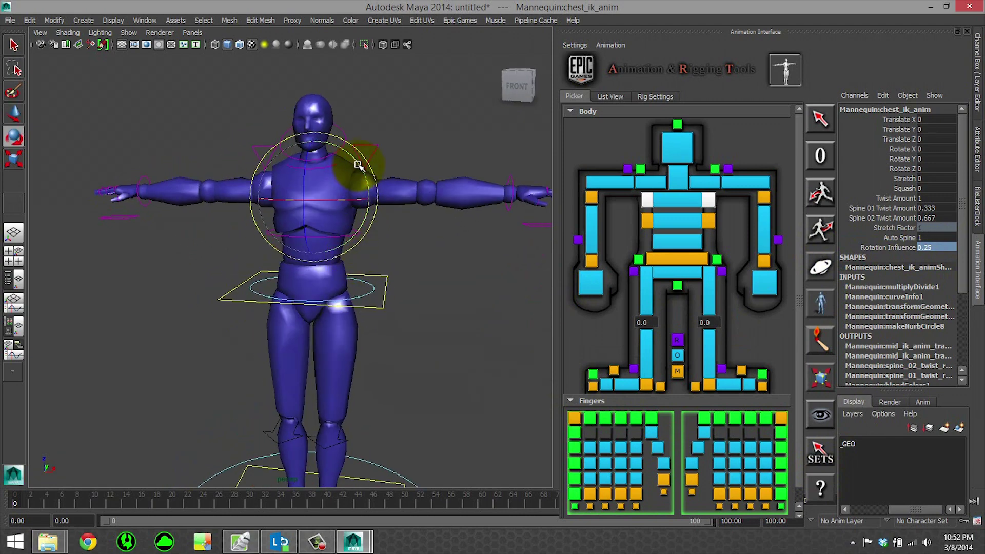
mouse_move(357, 165)
left_mouse_down()
mouse_move(378, 176)
mouse_move(374, 194)
mouse_move(346, 141)
mouse_move(372, 200)
mouse_move(336, 149)
mouse_move(374, 194)
mouse_move(354, 149)
mouse_move(361, 190)
mouse_move(352, 149)
mouse_move(369, 176)
mouse_move(358, 161)
left_mouse_up()
key("ctrl+z")
left_click_drag(409, 244, 341, 207, "alt")
left_click_drag(349, 283, 222, 245, "alt")
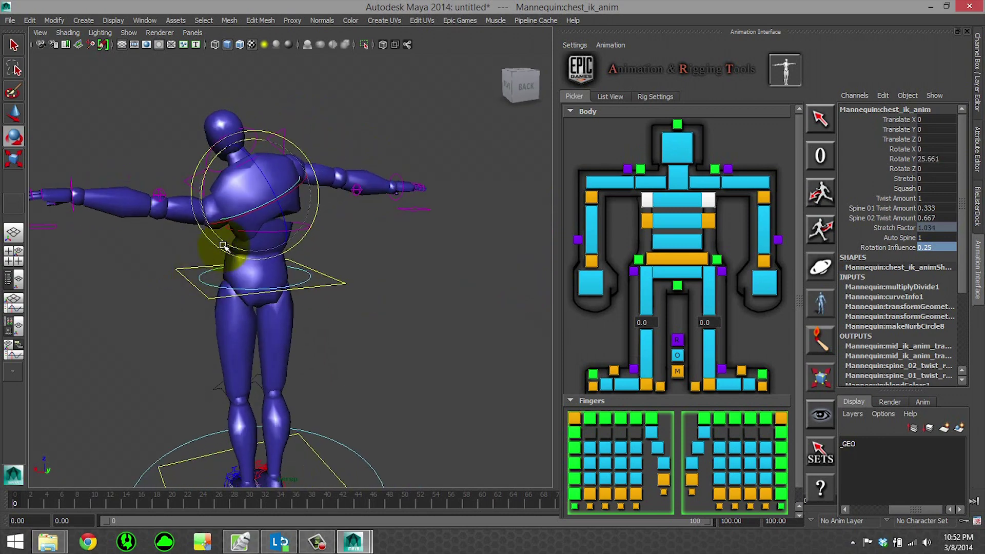
left_click_drag(313, 288, 365, 303, "alt")
key("ctrl+z")
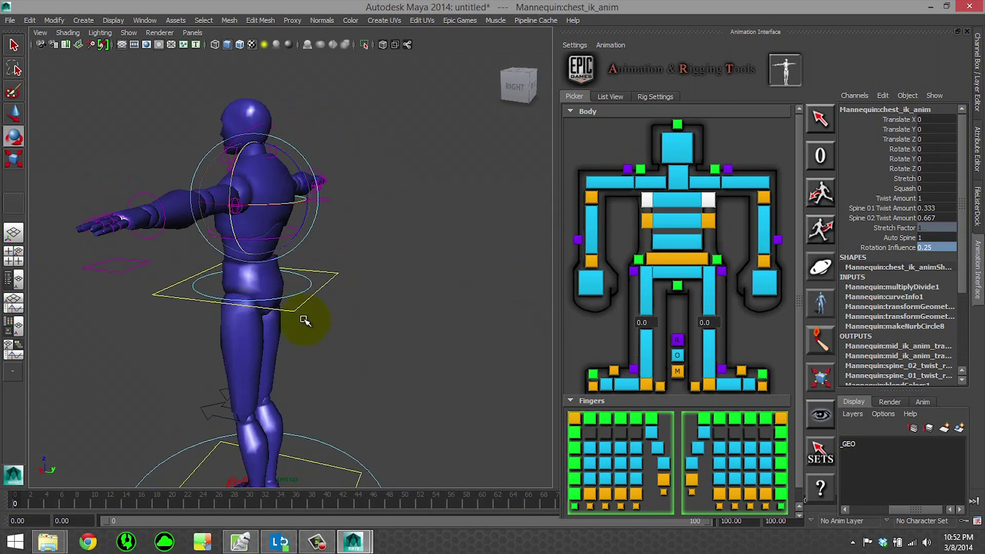
Select the left clavicle control and set its Auto Shoulders attribute to 1
left_click_drag(303, 319, 416, 300, "alt")
middle_click_drag(416, 300, 420, 283, "alt")
left_click_drag(420, 283, 373, 229, "alt")
left_click(422, 231)
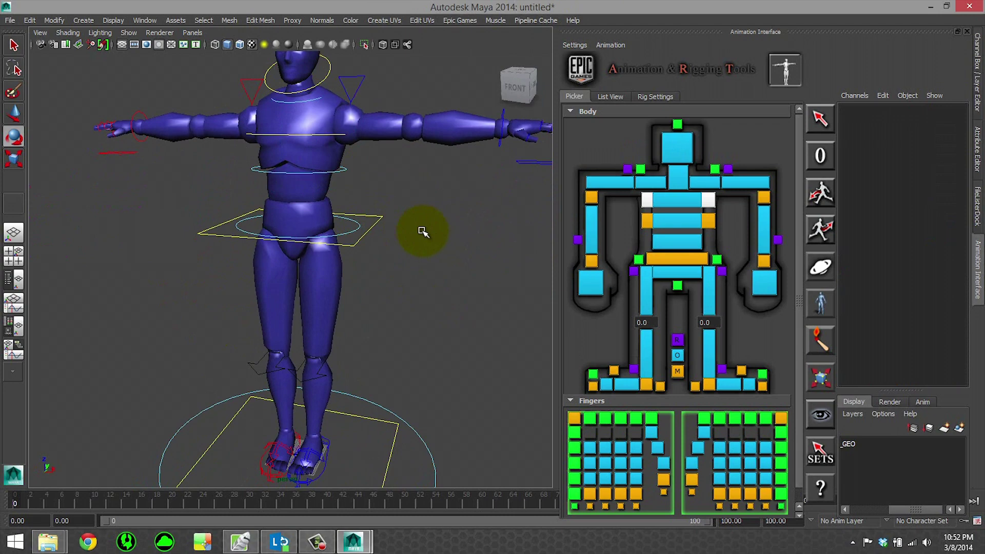
left_click_drag(316, 251, 365, 267, "alt")
middle_click_drag(365, 268, 365, 309, "alt")
left_click_drag(356, 211, 352, 180, "alt")
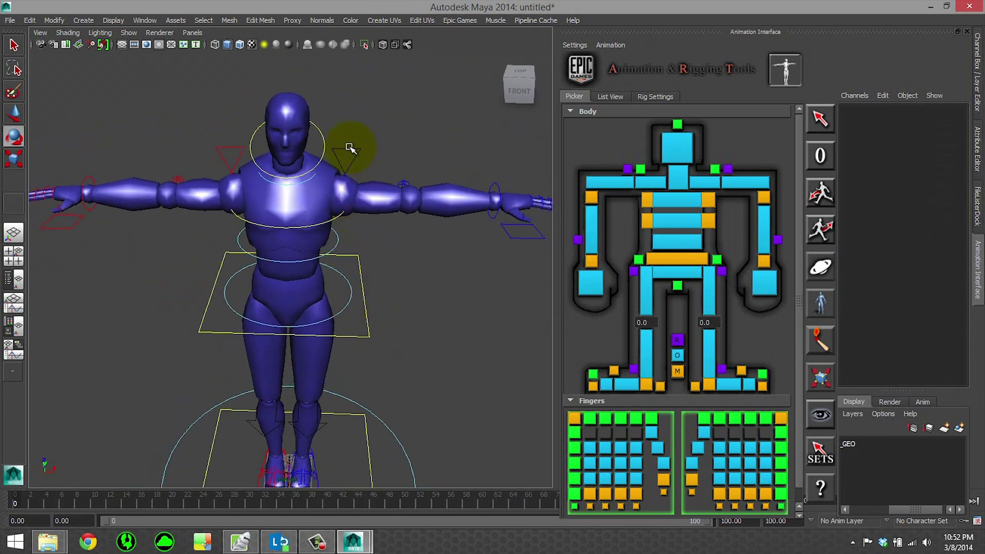
left_click(349, 148)
left_click_drag(339, 274, 337, 258, "alt")
left_click_drag(342, 140, 318, 136, "alt")
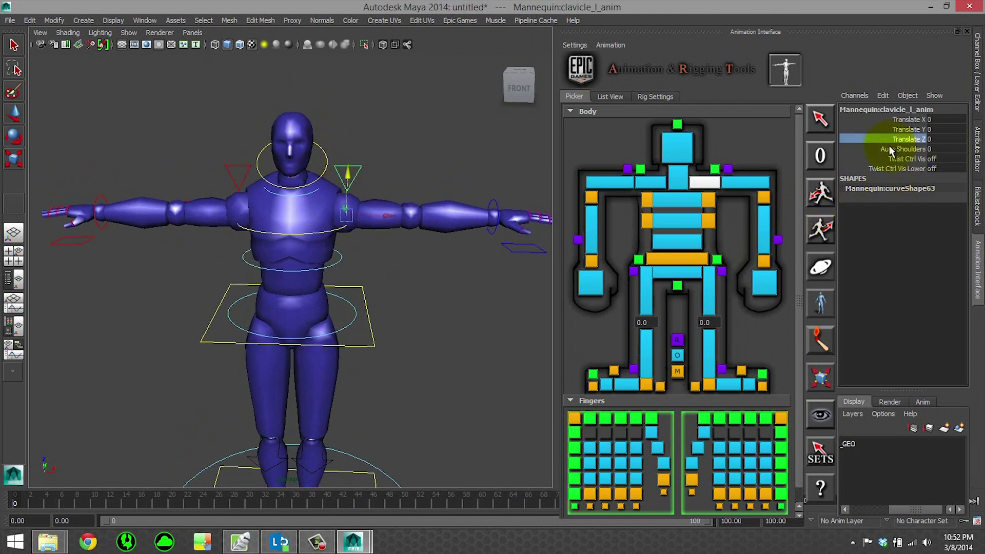
left_click(902, 149)
Select the left wrist IK control, move it to test the automatic shoulder, and undo the move
left_click_drag(483, 190, 453, 255, "alt")
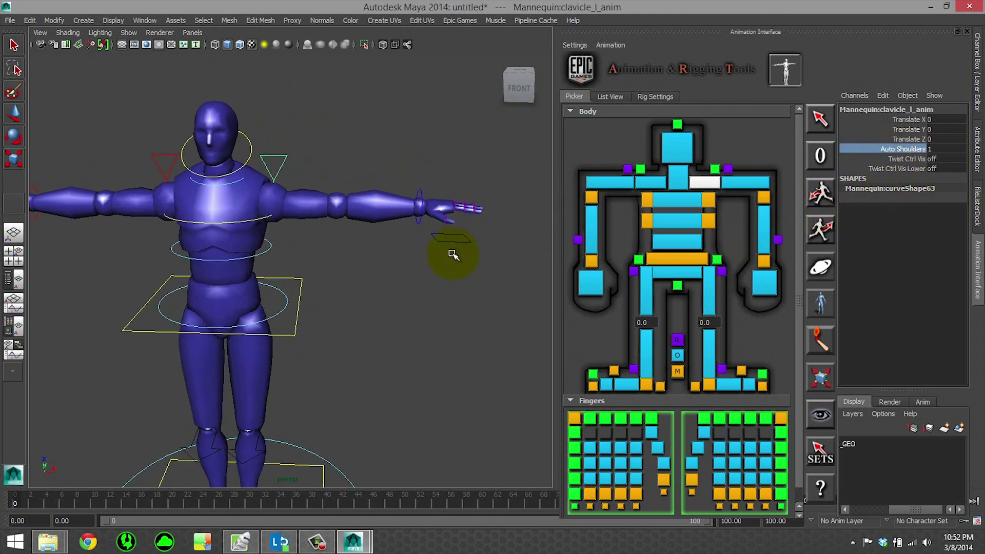
left_click(420, 205)
key("w")
left_click_drag(417, 208, 362, 293)
key("ctrl+z")
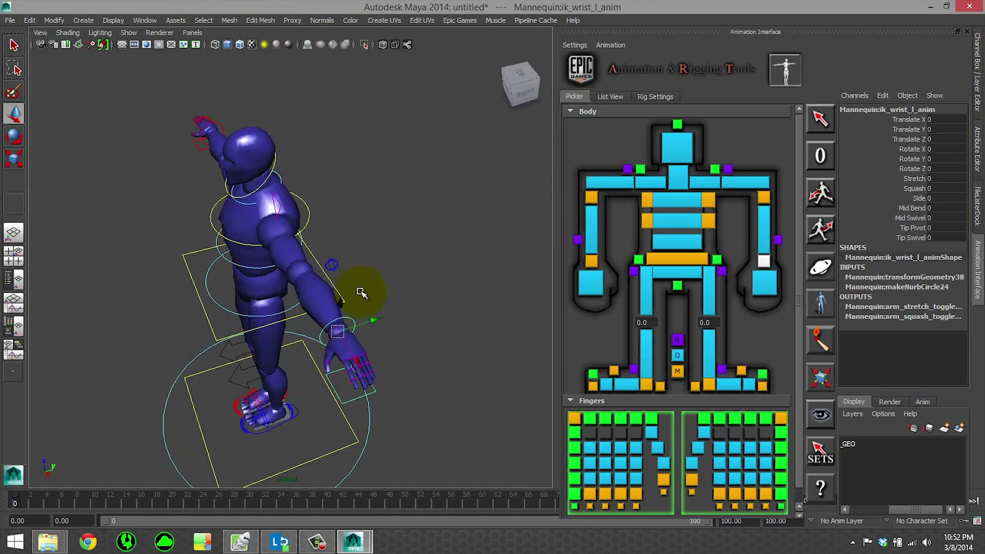
Move the left wrist IK control to about -73.0 in Translate X and -31.4 in Translate Y, return it to zero, and deselect it
left_click(373, 318)
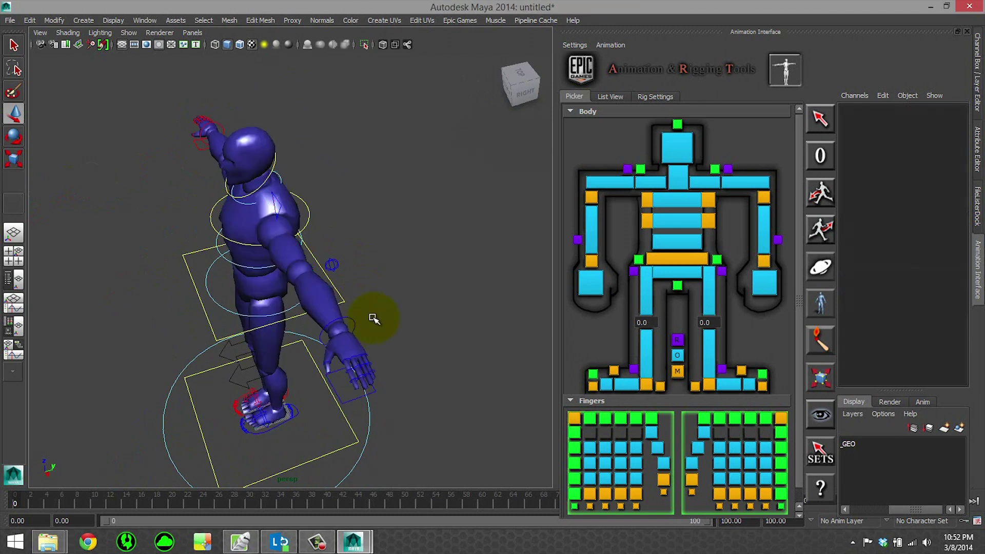
left_click(354, 321)
left_click_drag(383, 321, 195, 251)
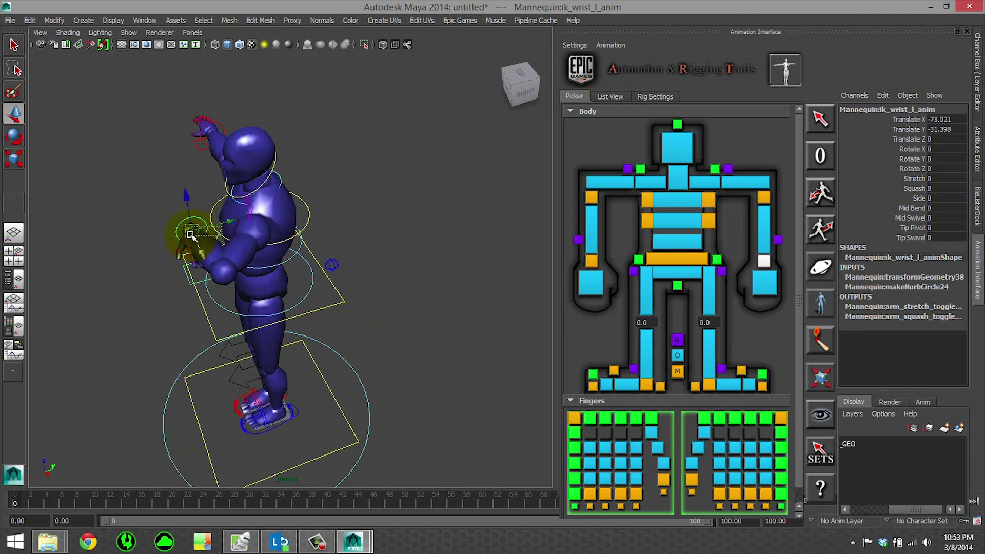
left_click_drag(236, 222, 455, 277)
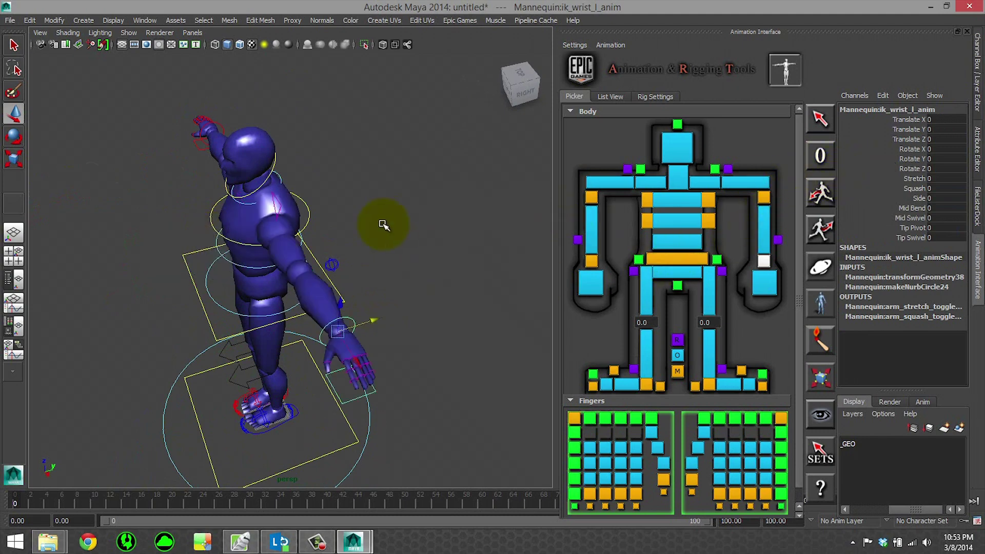
left_click_drag(383, 225, 475, 167, "alt")
left_click(475, 168)
Select the head FK control and set its Fk Orientation to world
mouse_move(385, 187)
left_mouse_down("alt")
mouse_move(367, 195)
mouse_move(382, 174)
left_mouse_up("alt")
middle_click_drag(361, 308, 360, 272, "alt")
left_click_drag(360, 272, 326, 280, "alt")
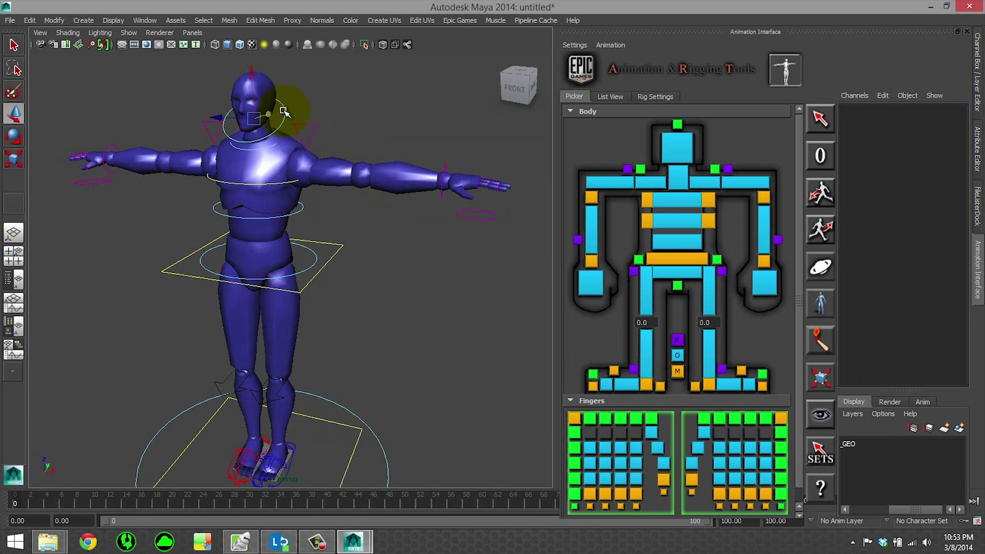
left_click(285, 112)
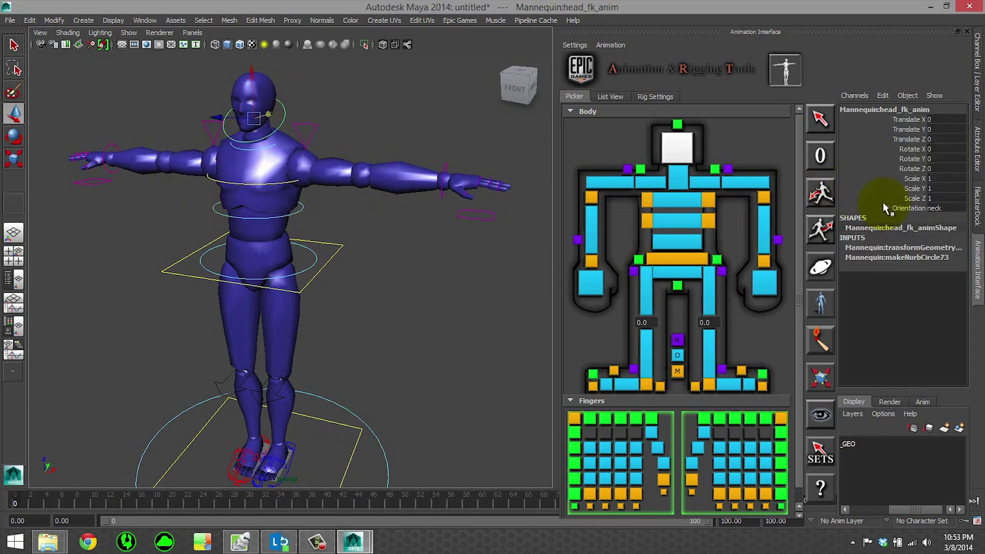
middle_click_drag(389, 234, 411, 249, "alt")
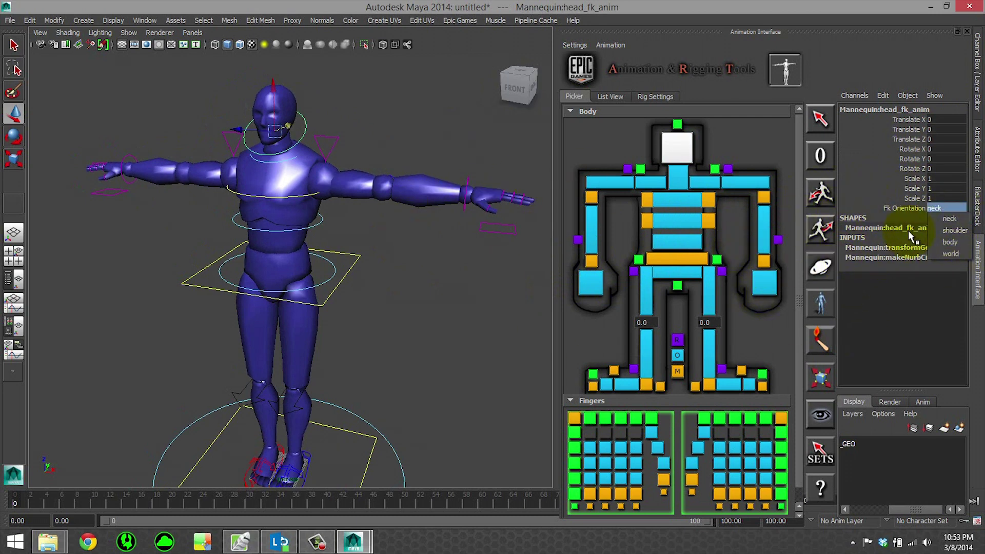
left_click(954, 254)
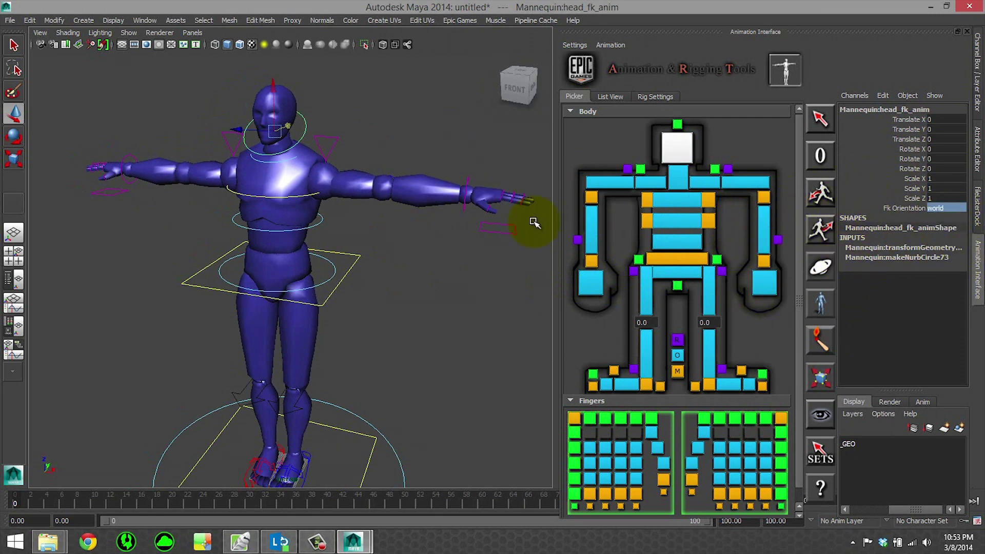
Rotate the chest IK control to test the head's world orientation, and undo the rotation
left_click(711, 200)
key("e")
left_click_drag(282, 165, 326, 180)
key("ctrl+z")
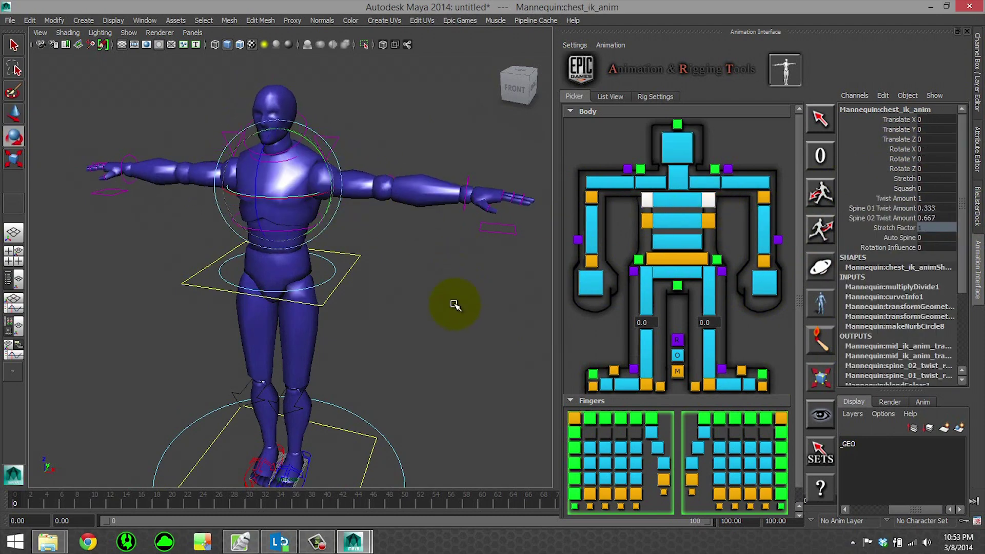
Reselect the chest IK control and set its Stretch attribute to 1
mouse_move(455, 305)
left_mouse_down("alt")
mouse_move(416, 304)
mouse_move(451, 239)
left_mouse_up("alt")
left_click(460, 177)
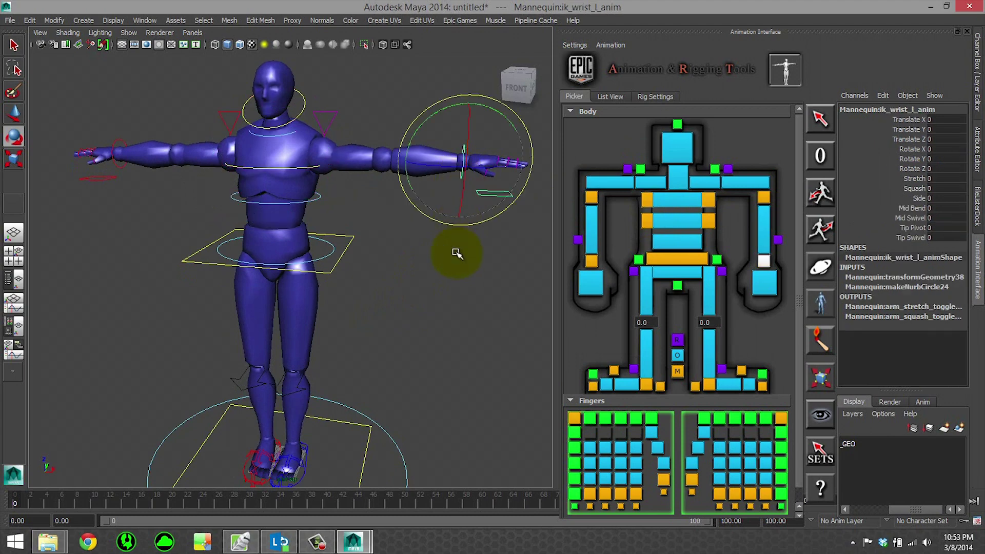
left_click(595, 250)
left_click(220, 203)
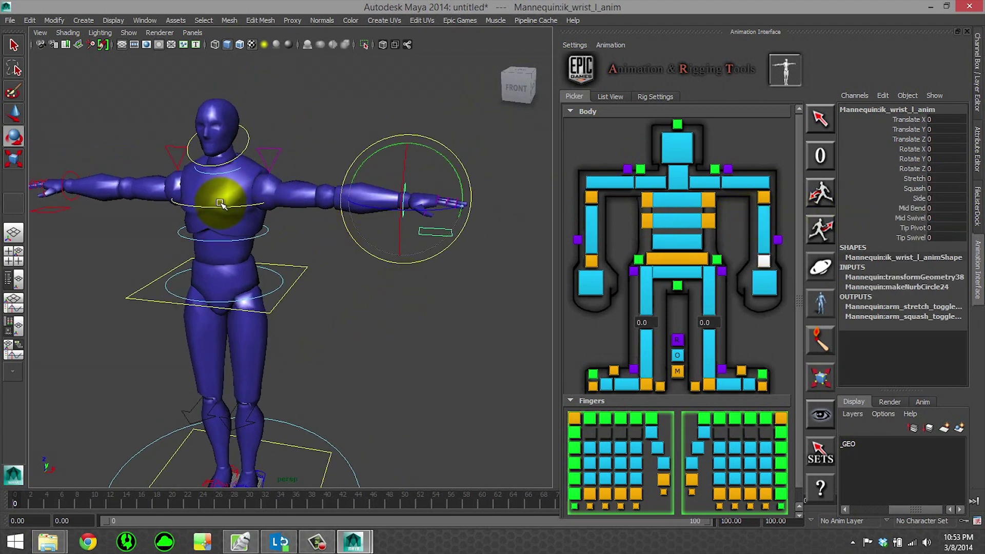
left_click(219, 205)
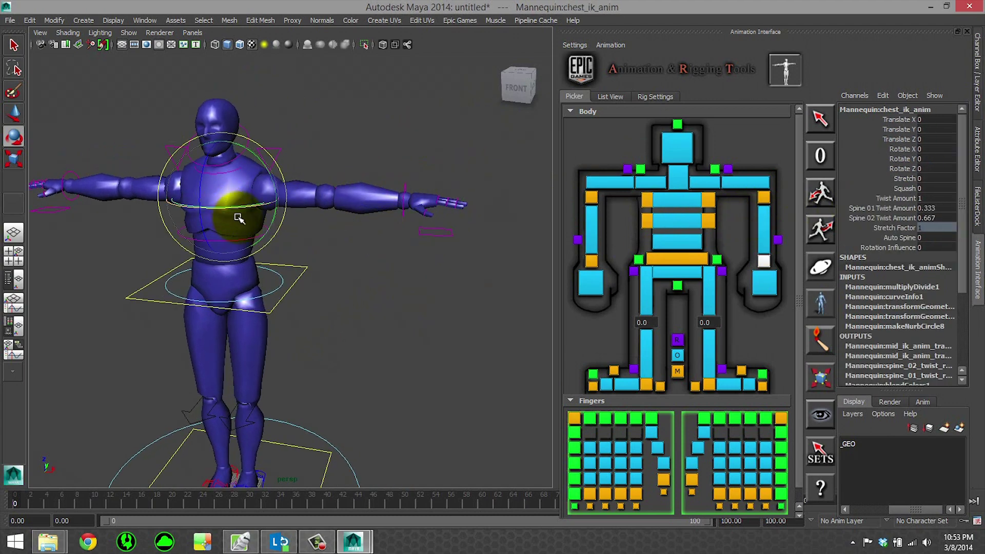
left_click(897, 177)
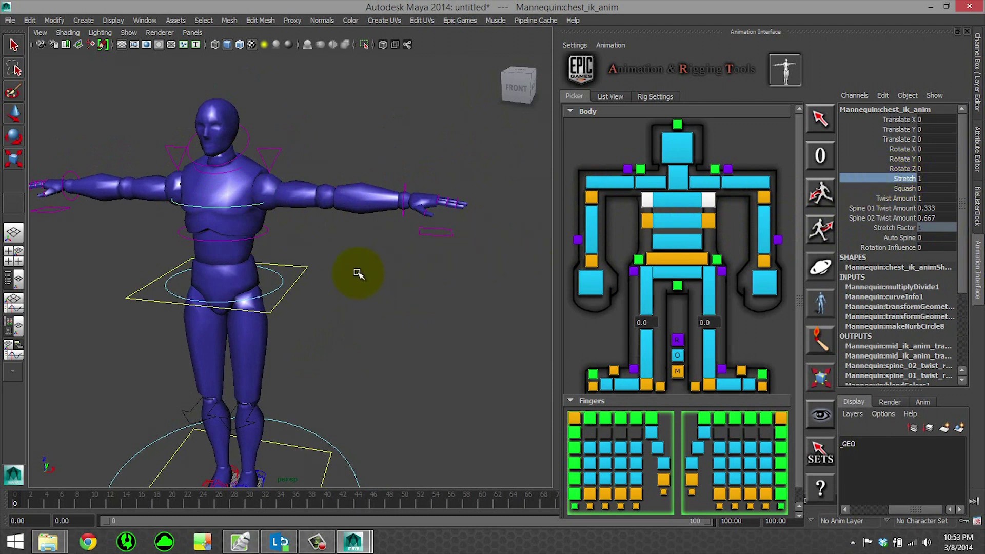
Raise the chest IK control to about 18.8 and again to about 6.1 in Translate X, undoing both moves
middle_click_drag(358, 274, 409, 272, "alt")
key("w")
left_click_drag(273, 156, 283, 77)
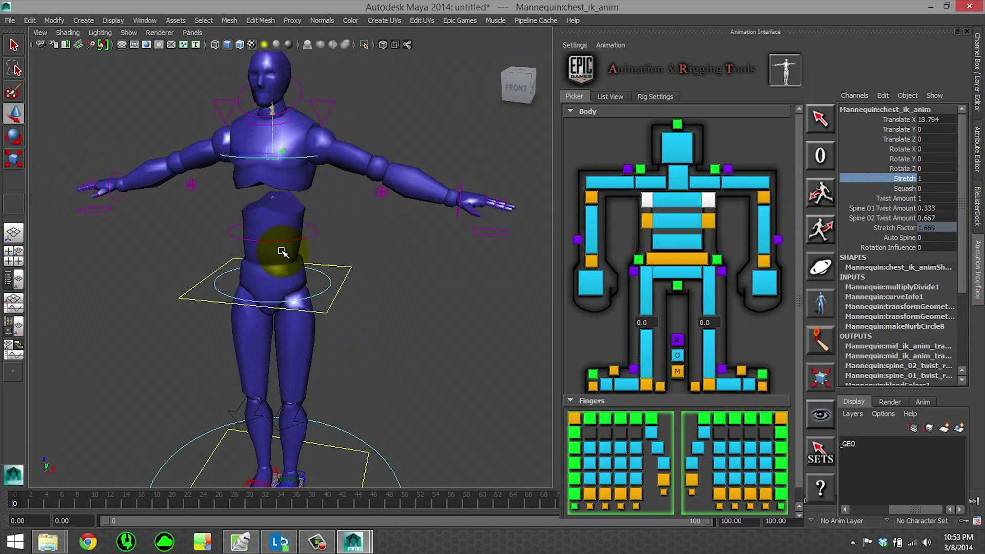
key("ctrl+z")
middle_click_drag(292, 171, 317, 169, "alt")
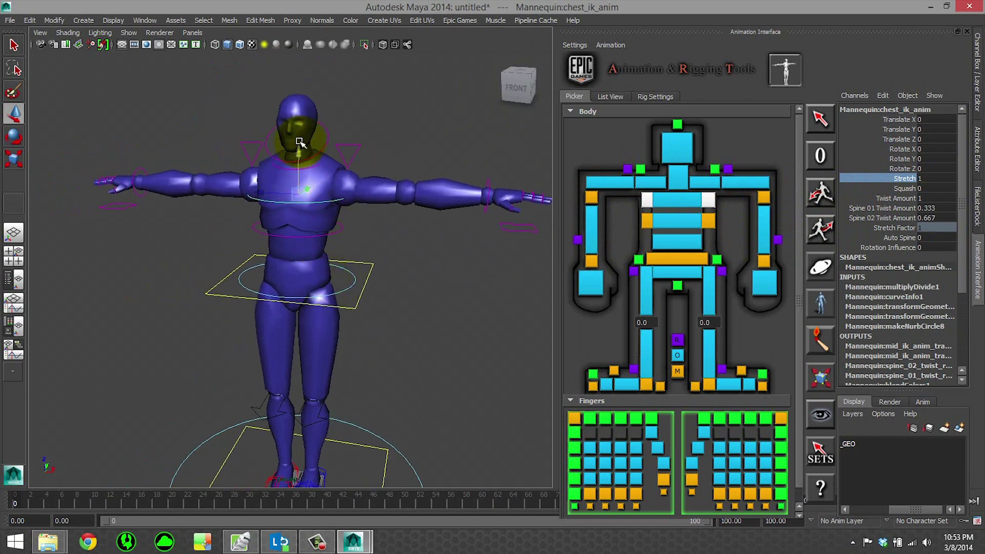
left_click_drag(300, 141, 306, 196)
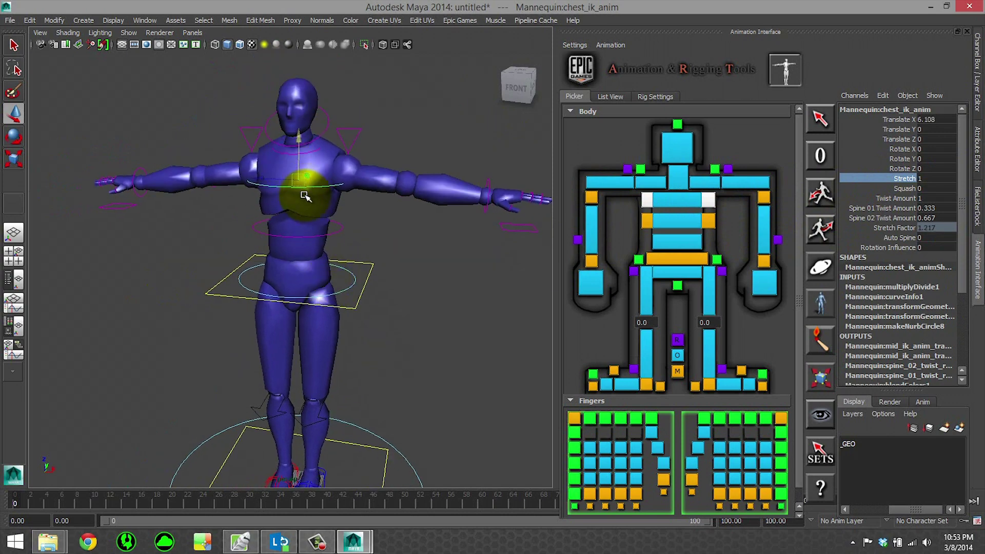
key("ctrl+z")
Select the hip control, move it to test the stretchy spine, and undo the move
left_click_drag(319, 293, 355, 326, "alt")
left_click(345, 295)
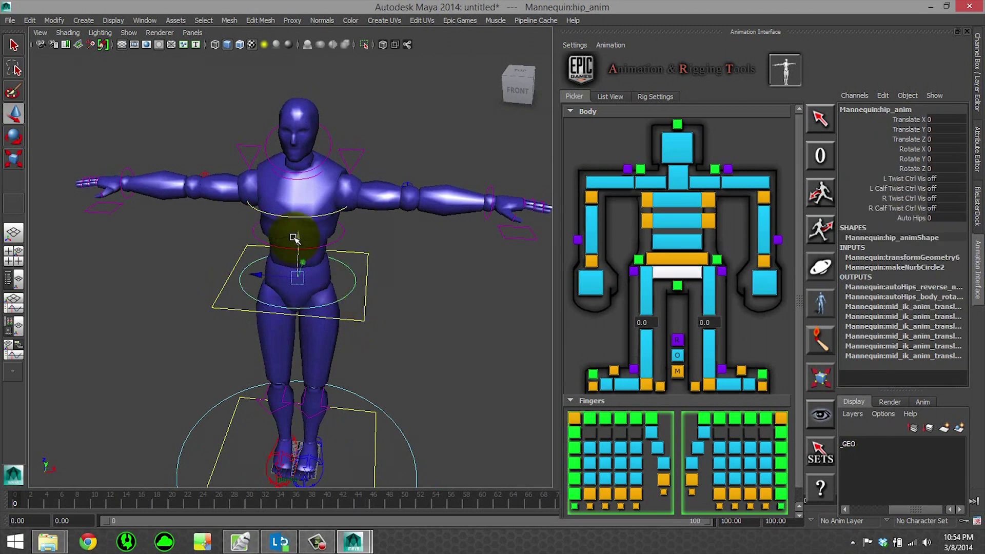
left_click_drag(301, 261, 373, 260)
key("ctrl+z")
Raise the chest IK control to about 28.3 in Translate X to stretch the spine, and undo the move
left_click(337, 202)
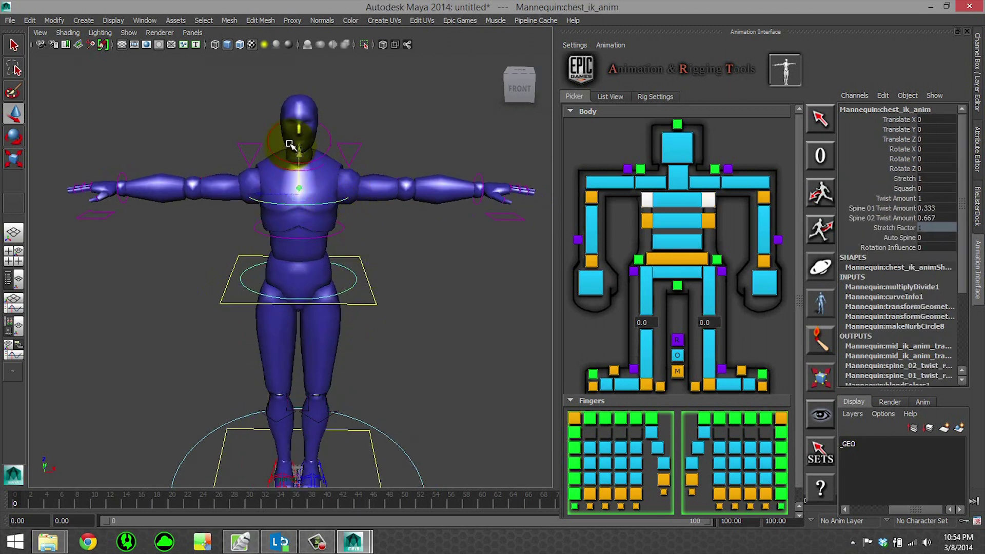
left_click_drag(299, 157, 301, 103)
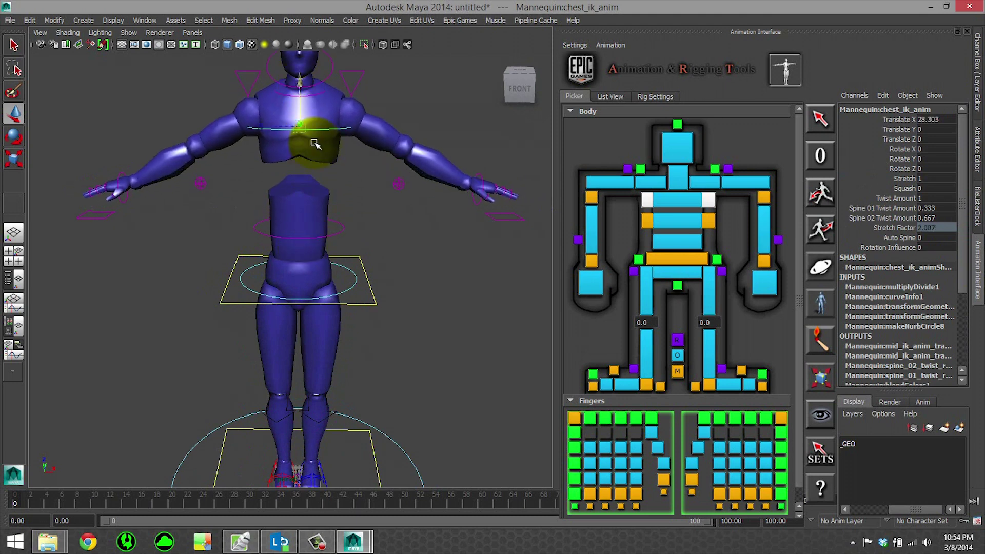
key("ctrl+z")
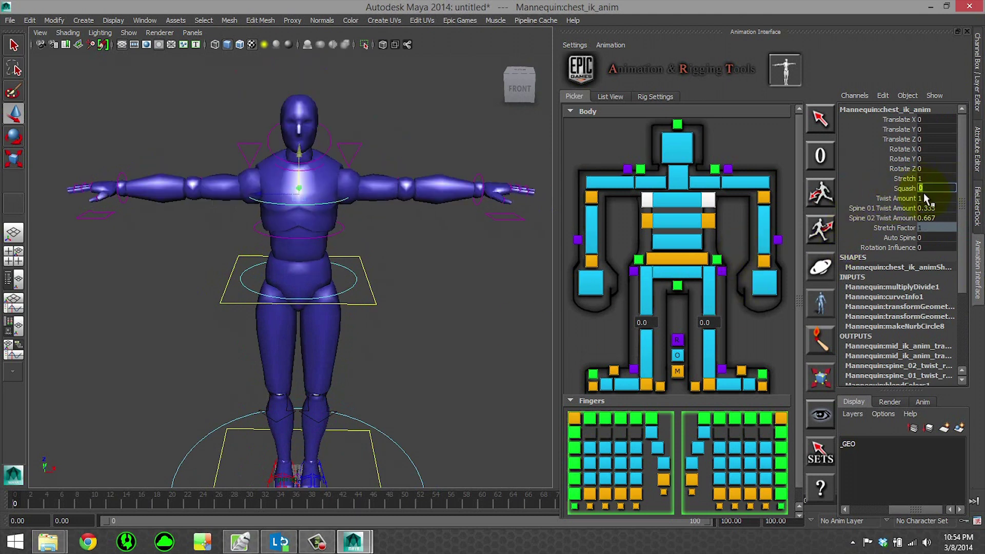
Set the chest IK control's Squash attribute to 1, try raising the control, and undo the move
type("1")
key("Return")
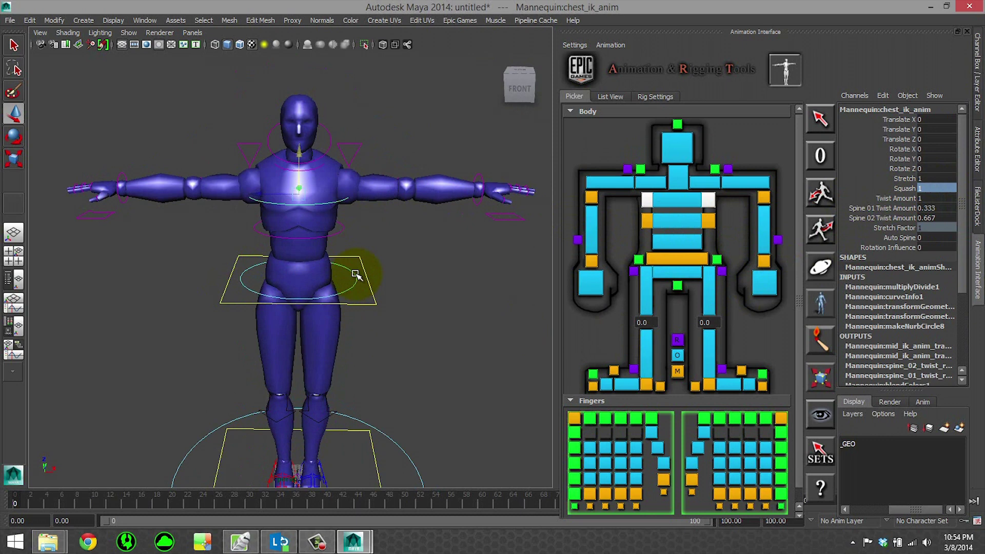
left_click_drag(299, 153, 324, 137)
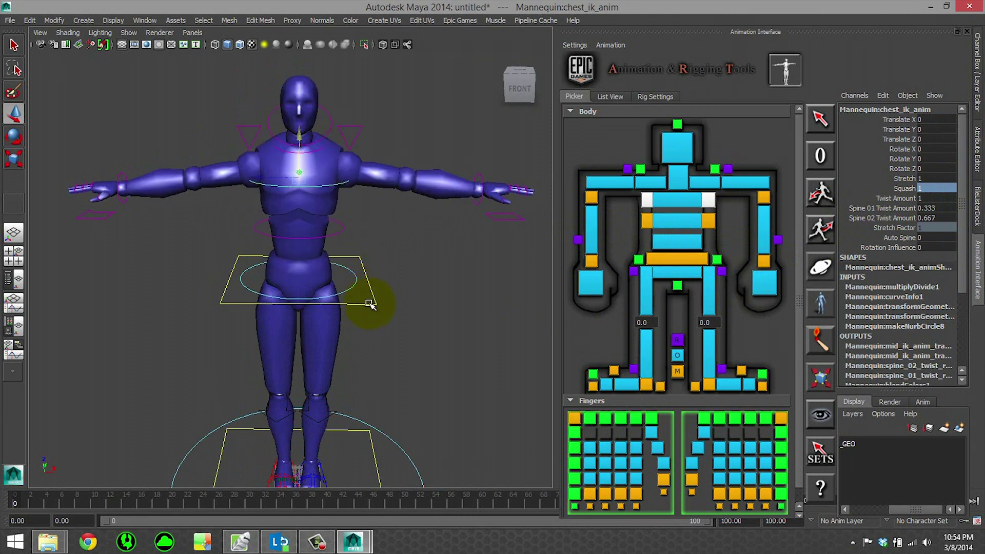
key("ctrl+z")
Select the left wrist IK control and set its Stretch and Squash attributes to 1
middle_click_drag(378, 331, 374, 333, "alt")
left_click(480, 215)
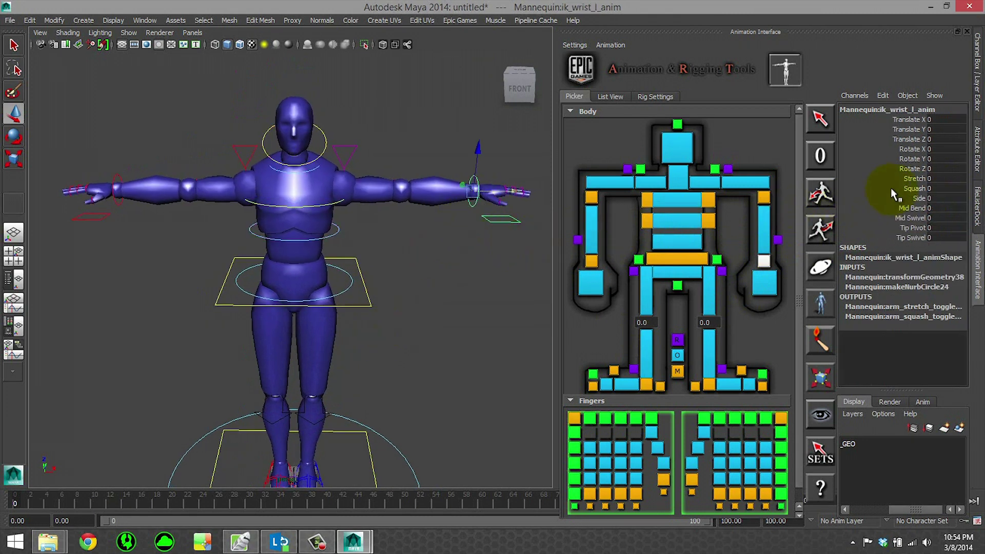
left_click_drag(903, 180, 904, 189)
middle_click_drag(446, 187, 440, 251)
key("w")
left_click_drag(440, 251, 330, 196, "alt")
right_click_drag(330, 195, 367, 156, "alt")
middle_click_drag(368, 156, 370, 186, "alt")
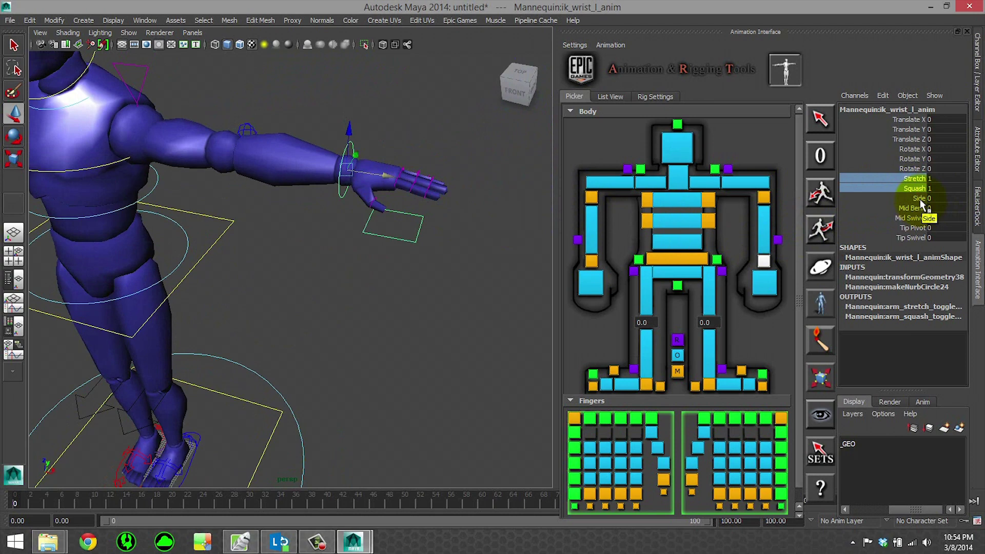
Select the first-joint FK controls of the four left fingers and set their Sticky attribute to 1
left_click_drag(547, 191, 450, 221, "alt")
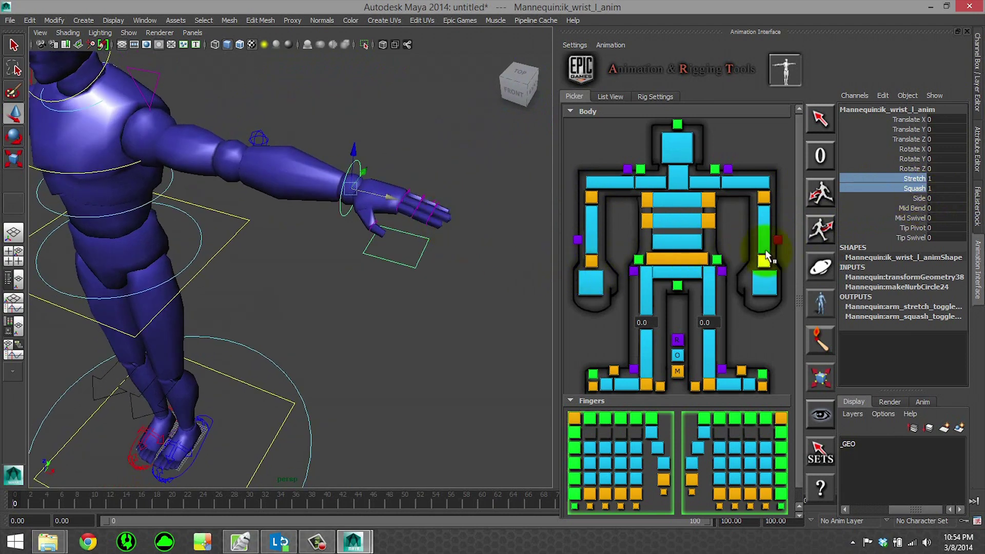
scroll(421, 253, "up", 4)
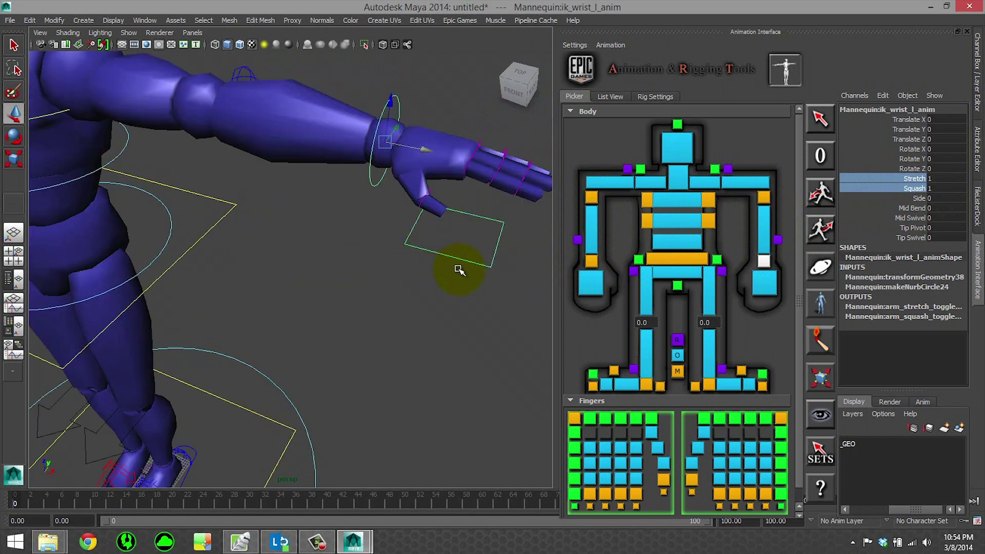
middle_click_drag(426, 240, 221, 330, "alt")
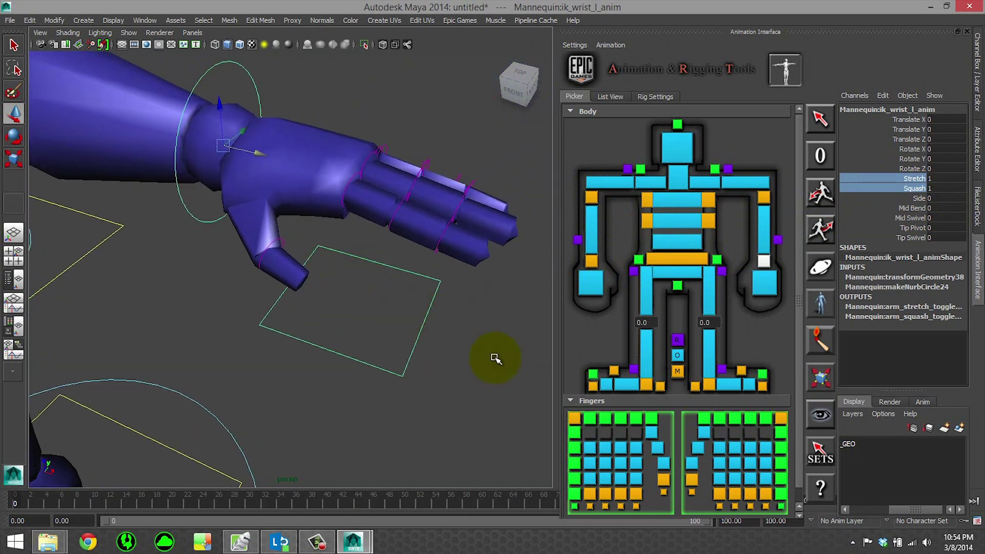
left_click(782, 450)
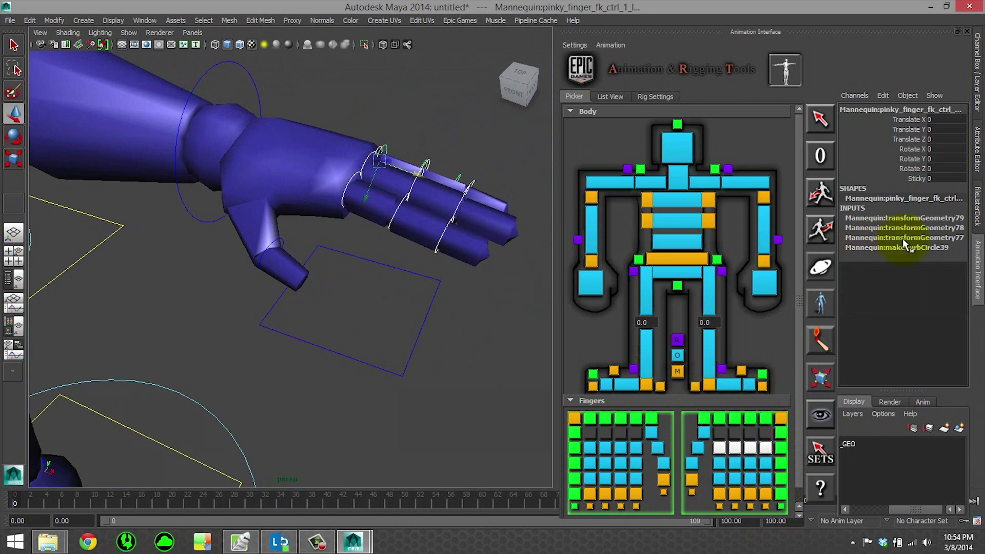
key("Return")
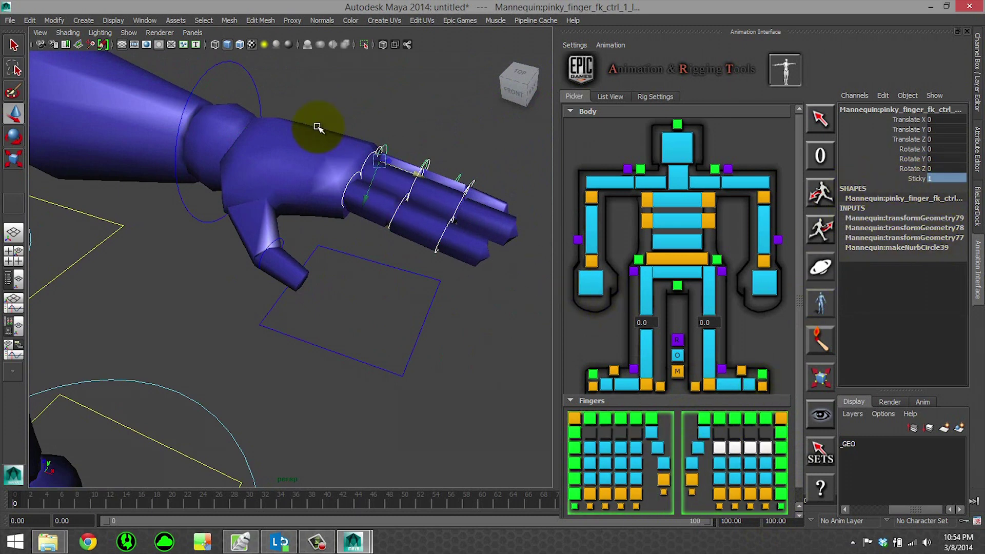
Scrub the left wrist IK control's Side attribute to about -12, undo it, and select the left thumb's first FK control
left_click(259, 103)
left_click(906, 197)
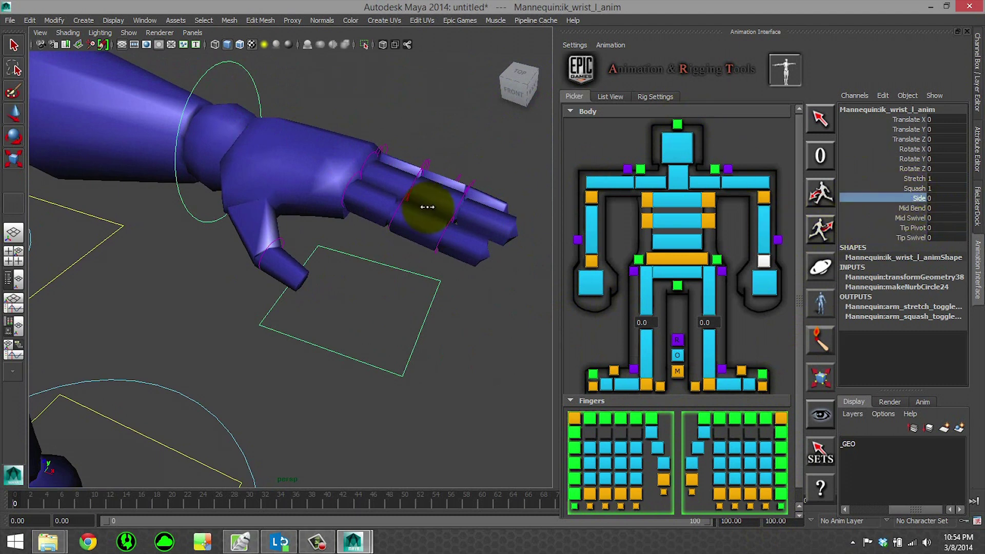
middle_click_drag(429, 204, 675, 462)
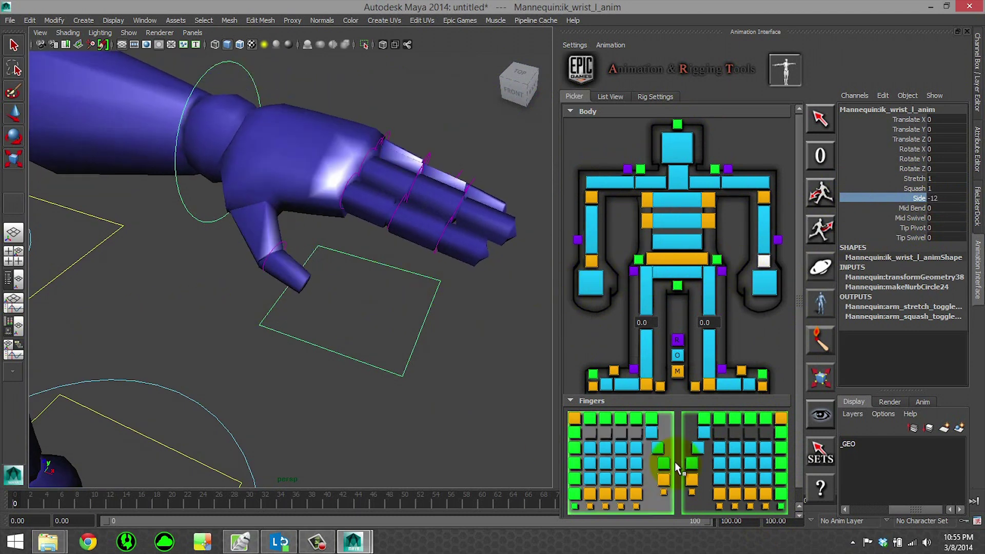
left_click(705, 437)
left_click(703, 433)
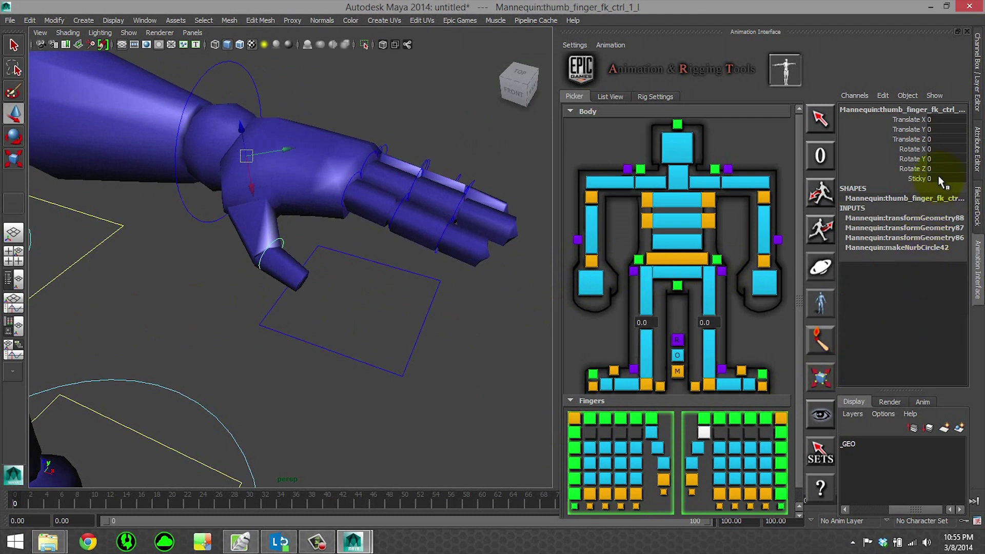
Reselect the left wrist IK control, raise its Side attribute to about 19.4, and undo the change
left_click(770, 266)
left_click(917, 198)
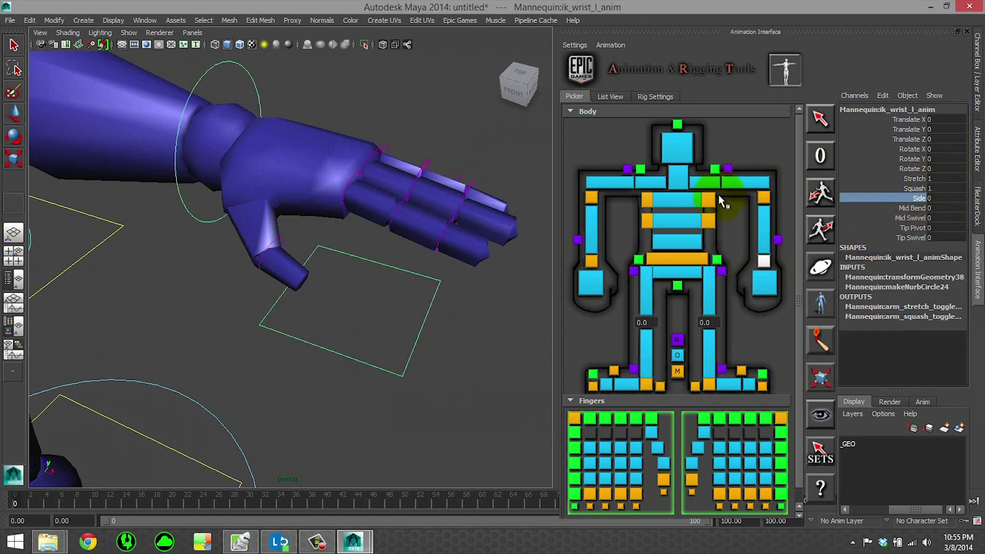
middle_click_drag(538, 205, 356, 286)
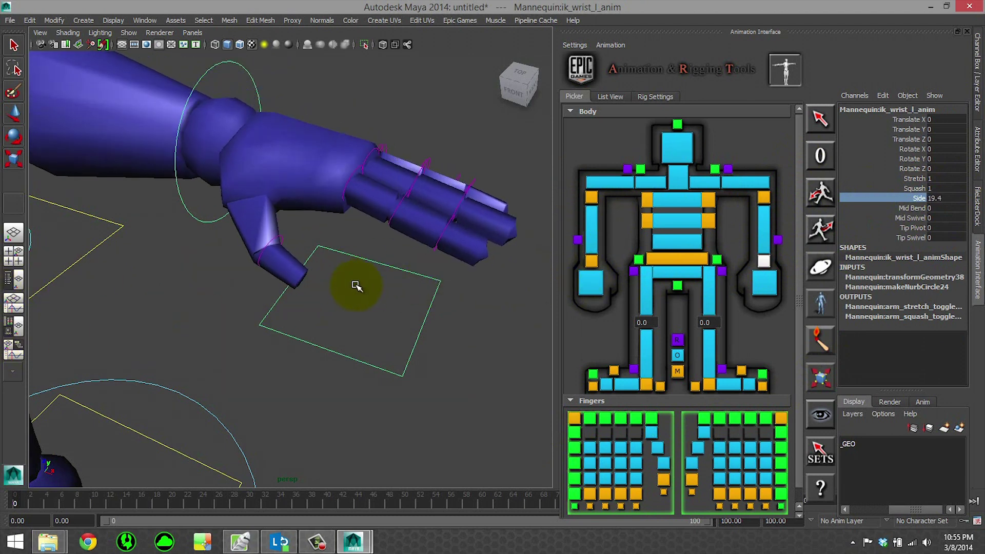
key("ctrl+z")
Try the left wrist's Mid Bend attribute, and move the wrist IK control inward to about -24.5 in Translate X
left_click(915, 209)
middle_click_drag(544, 205, 405, 313)
middle_click_drag(322, 274, 493, 279, "alt")
key("w")
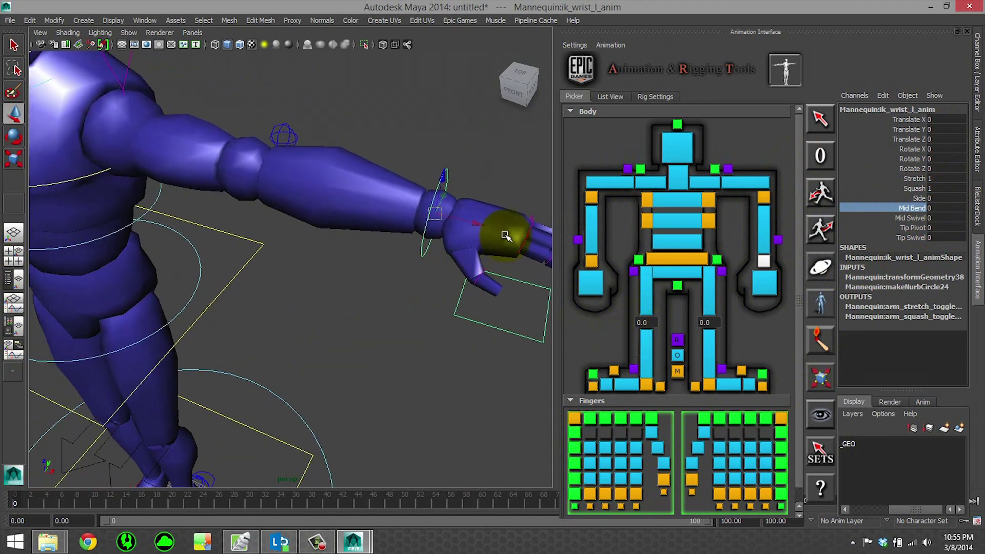
left_click_drag(457, 218, 310, 177)
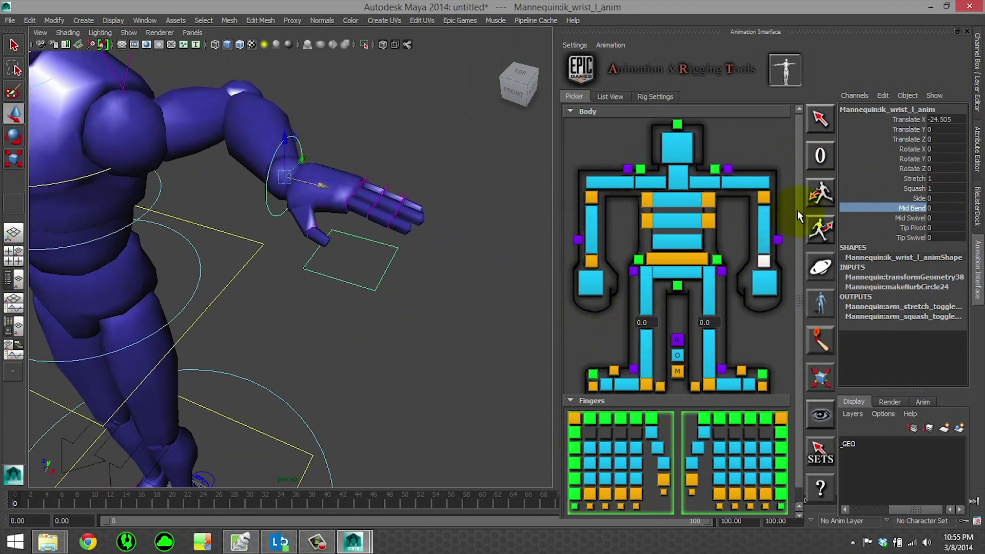
Scrub the left wrist's Mid Bend attribute to about 73 and about 44.9, and reset it to 0
key("q")
middle_click_drag(382, 344, 698, 448)
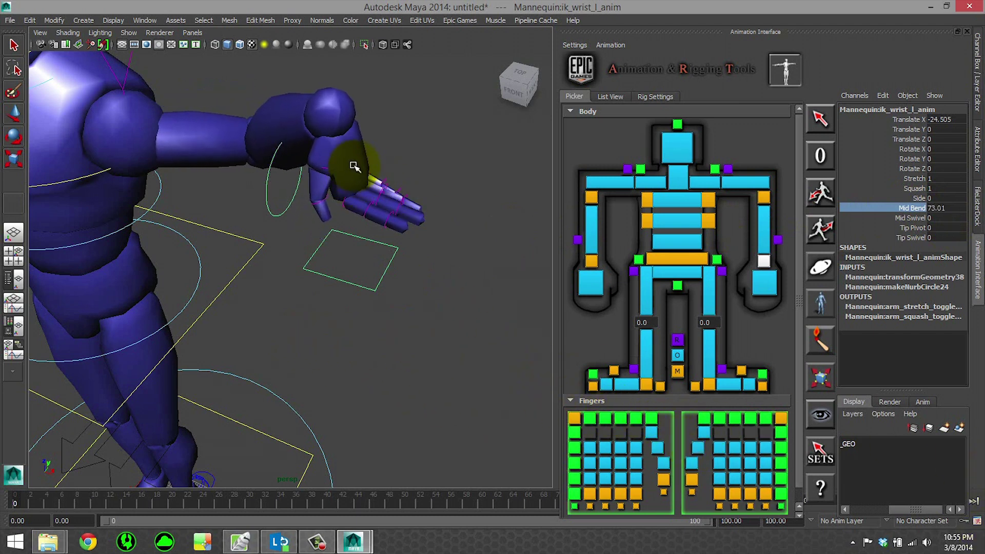
middle_click_drag(461, 331, 742, 372)
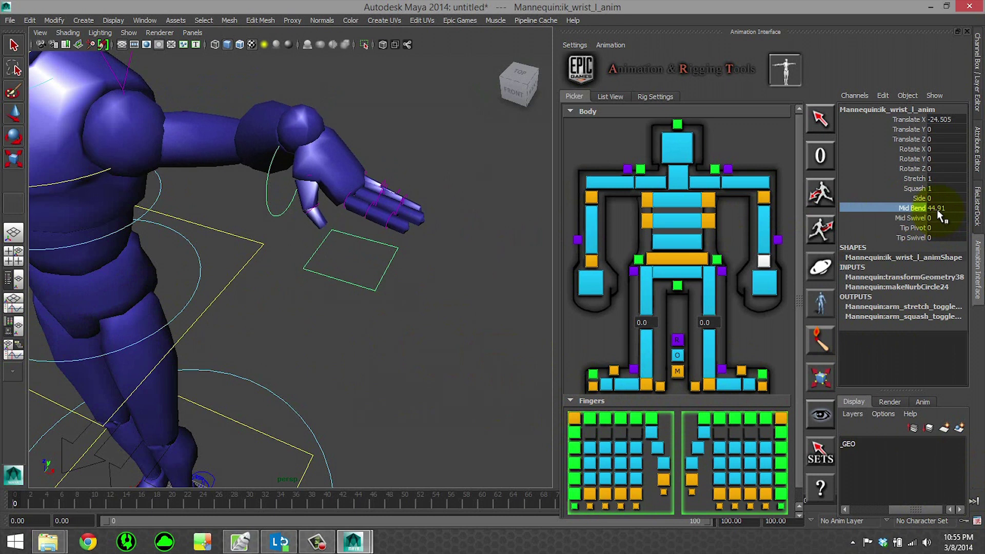
double_click(936, 209)
type("0")
key("Return")
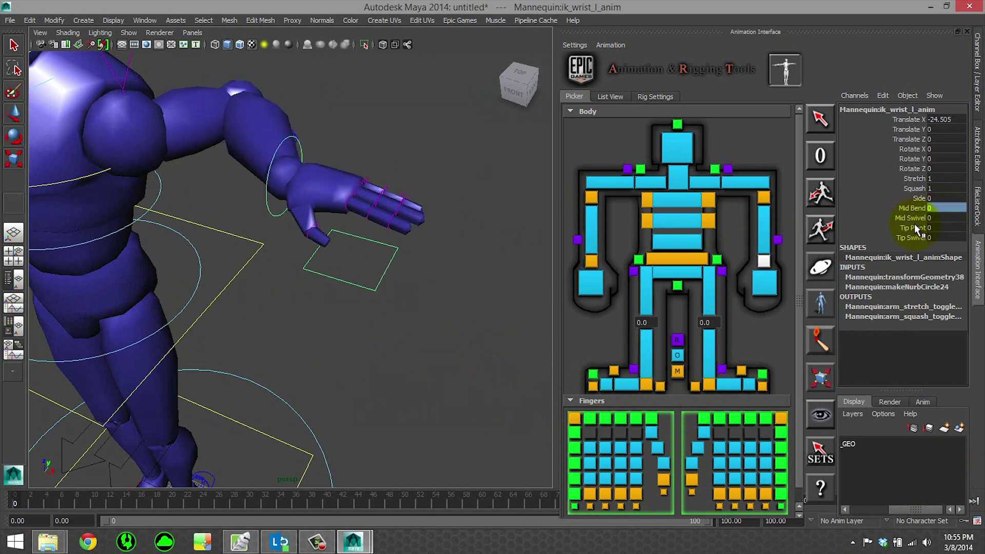
Try the left wrist's Tip Pivot attribute and zero out the wrist IK control
left_click(914, 228)
middle_click_drag(863, 220, 918, 239)
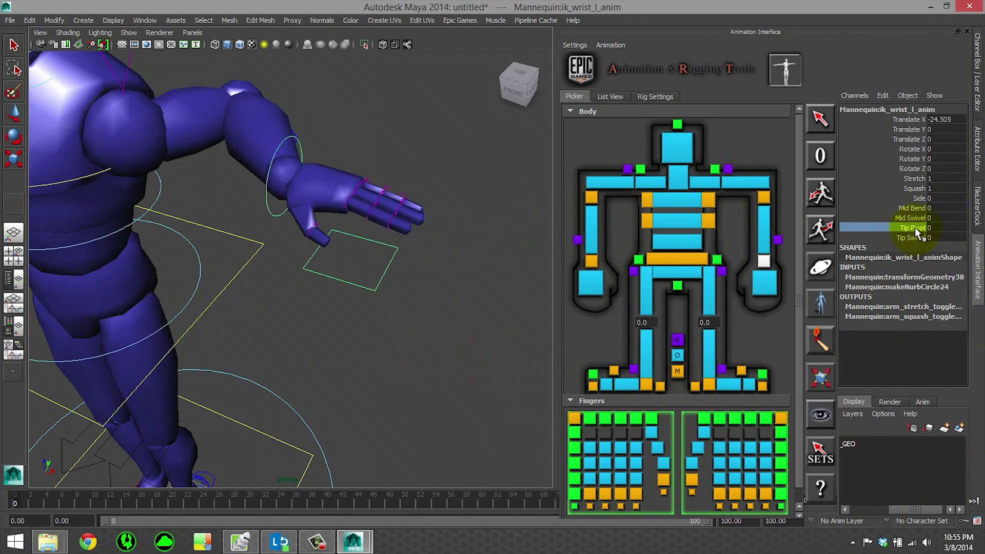
middle_click_drag(472, 224, 536, 234, "alt")
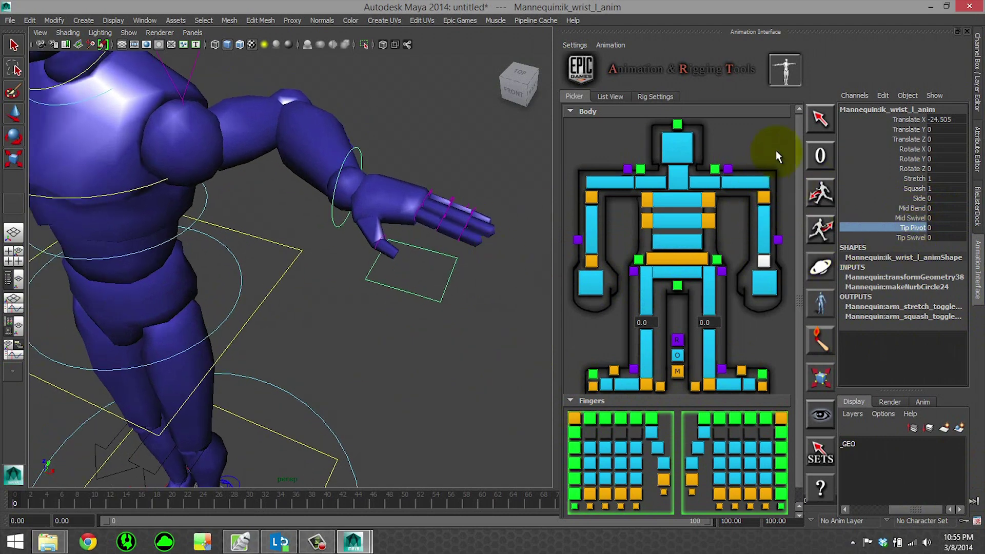
left_click(824, 159)
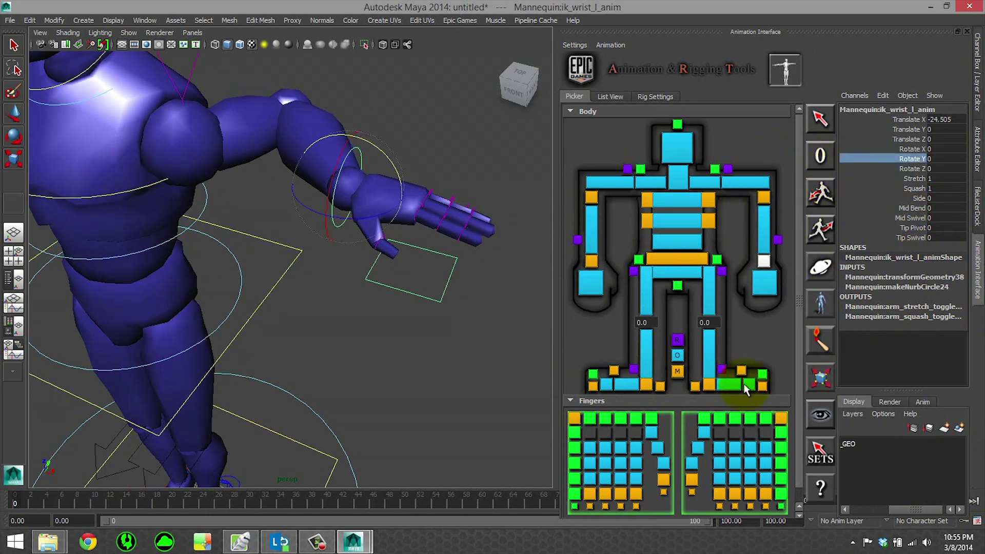
Select the left foot IK control and rotate it to about 24.6 in Rotate Y
left_click(709, 385)
right_click_drag(328, 292, 325, 255, "alt")
left_click_drag(325, 255, 367, 248, "alt")
middle_click_drag(367, 248, 370, 242, "alt")
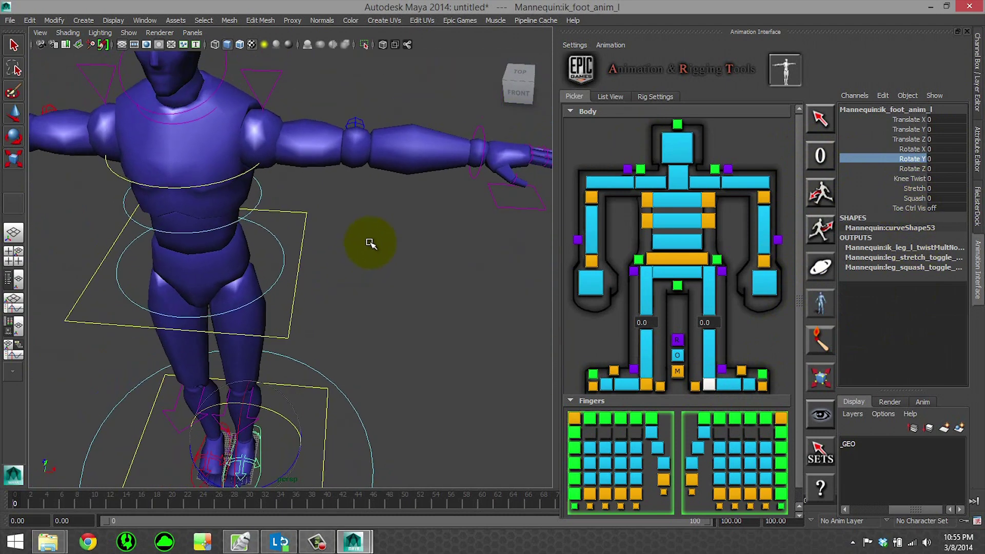
left_click_drag(343, 234, 435, 326, "alt")
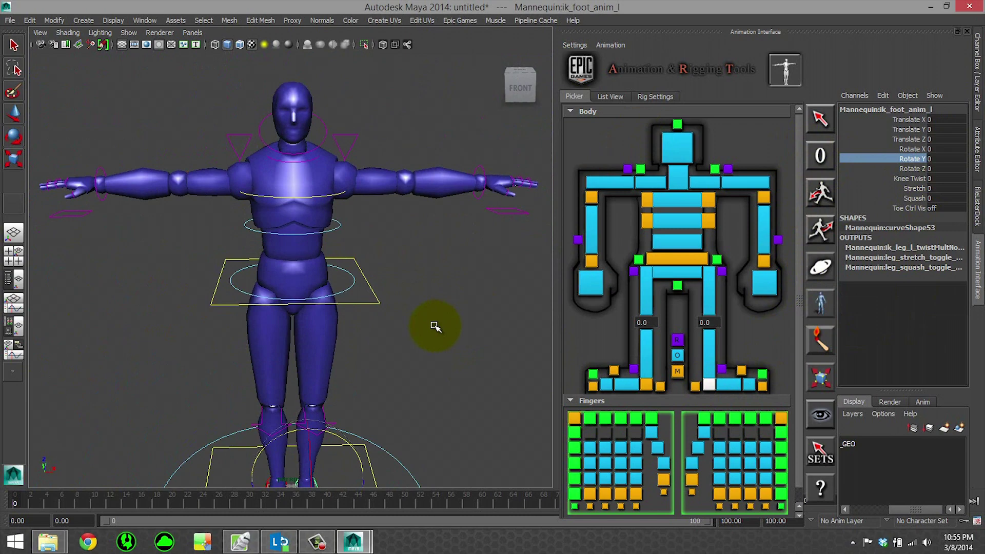
middle_click_drag(434, 307, 450, 275, "alt")
right_click_drag(449, 275, 468, 252, "alt")
left_click_drag(468, 252, 459, 254, "alt")
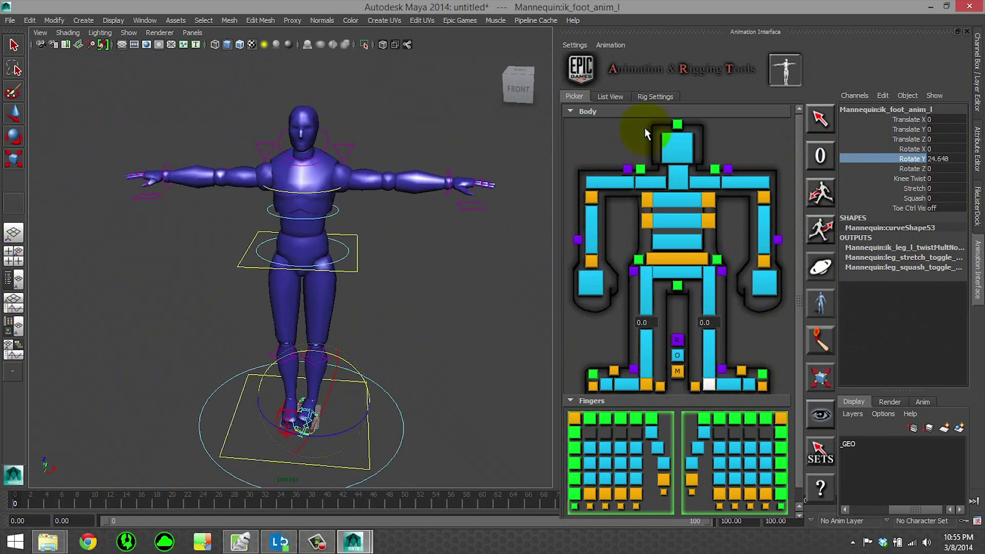
Review the left arm's rig mode, FK orientation space, stretch and roll settings, and return to the body picker
left_click(651, 97)
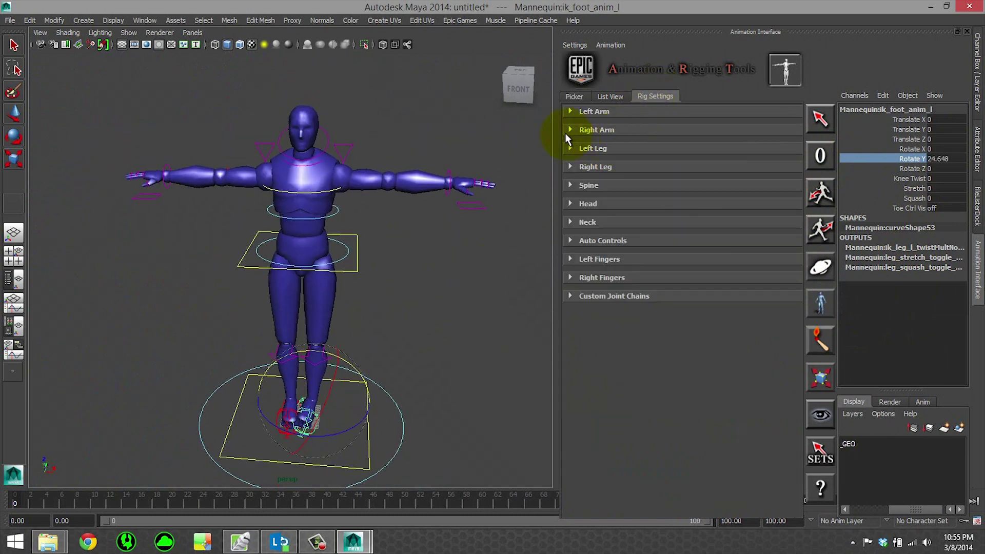
left_click(586, 113)
left_click(636, 155)
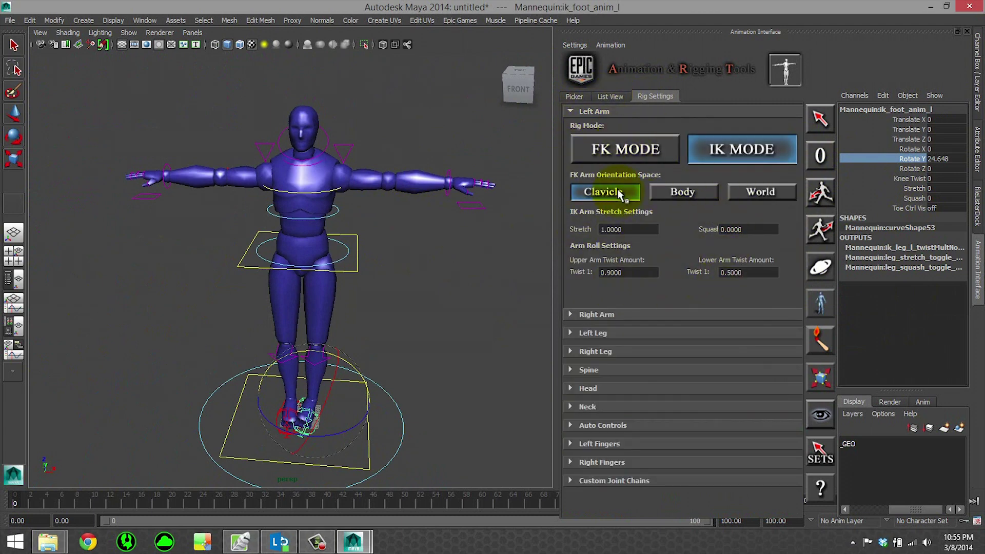
left_click(573, 97)
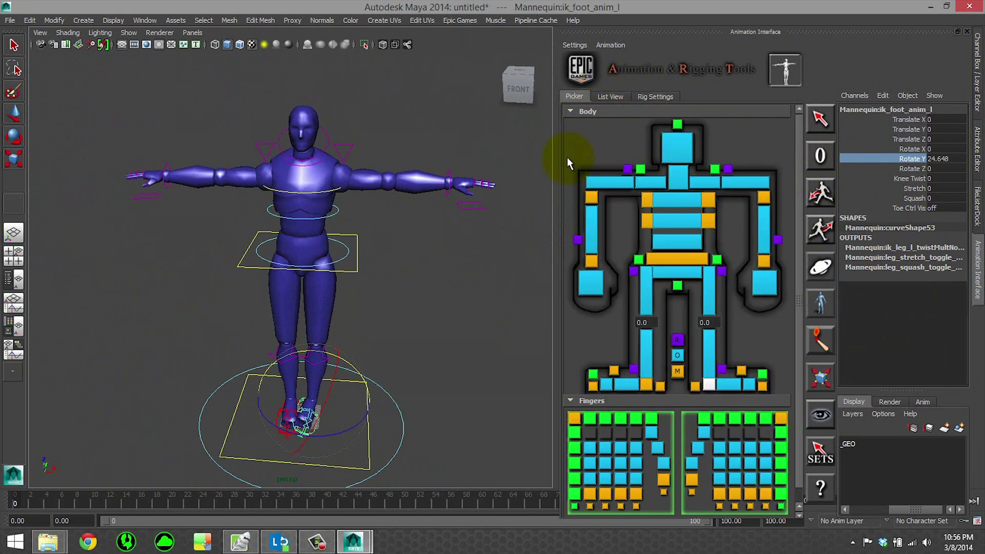
Switch the left arm to FK mode from the body picker
left_click_drag(330, 228, 530, 326, "alt")
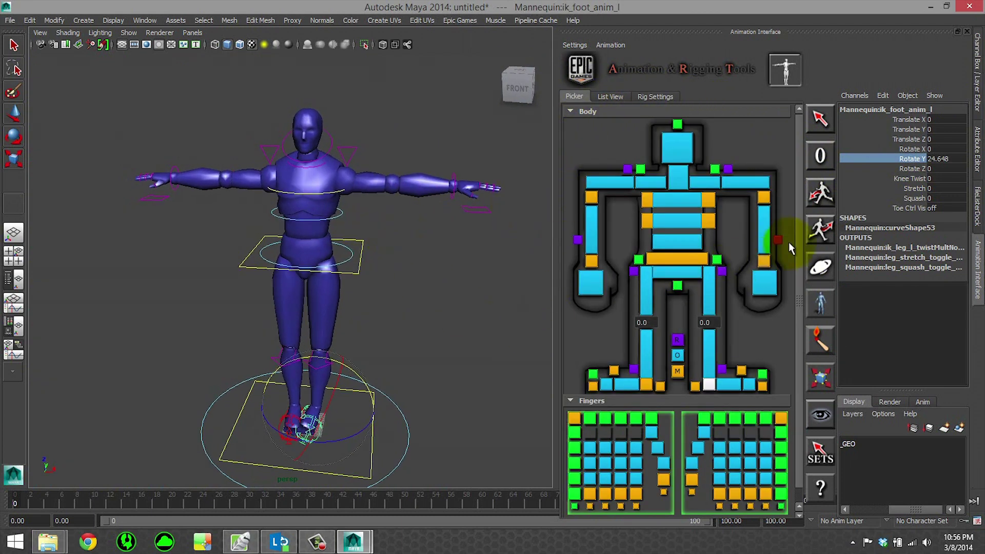
right_click(747, 187)
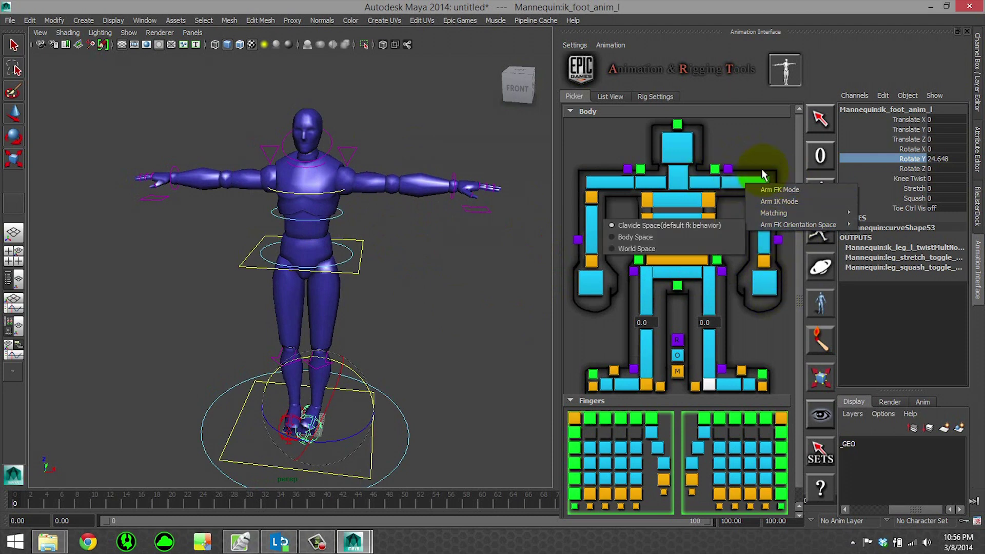
left_click(782, 190)
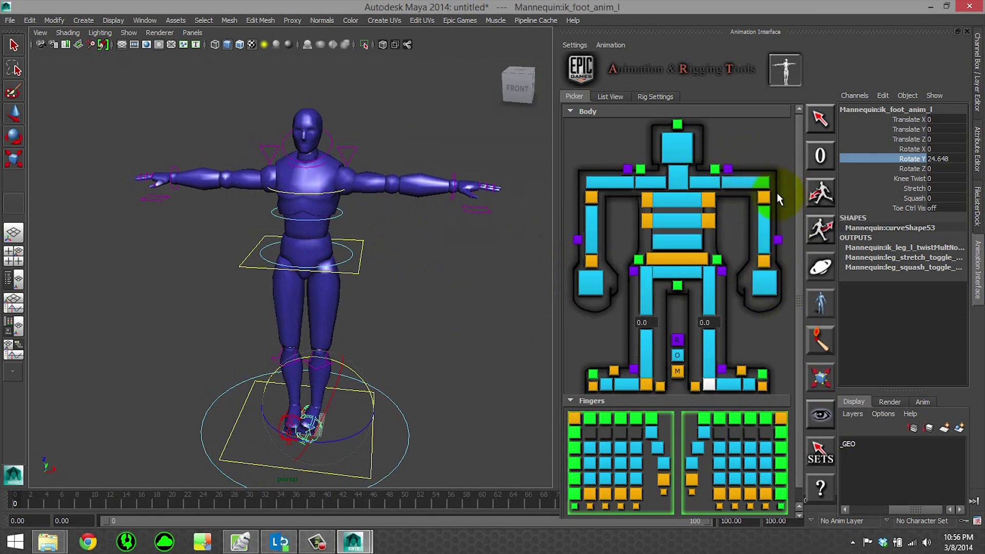
scroll(476, 241, "up", 10)
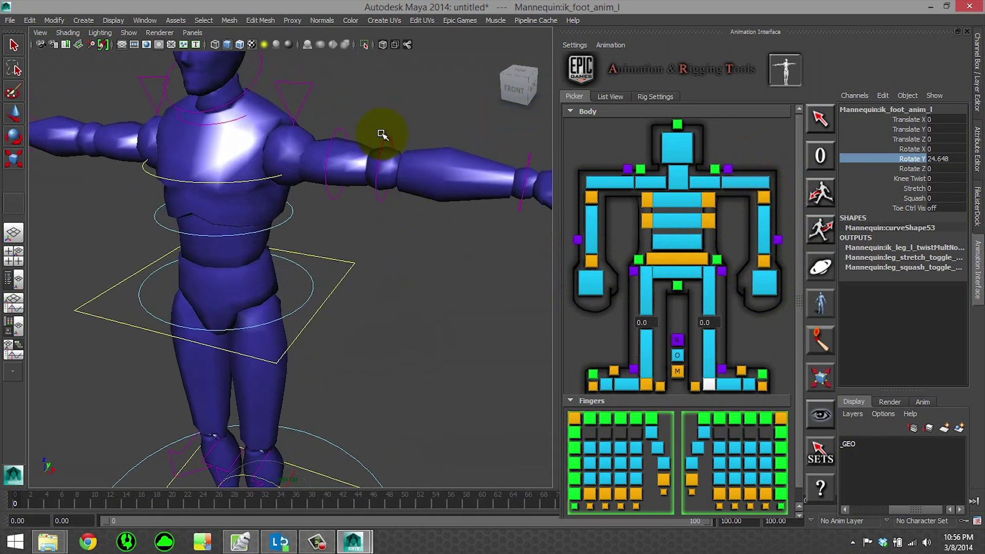
Rotate the left arm's FK controls from upper arm to wrist, lowering the arm beside the hip with the elbow bent forward
left_click_drag(392, 160, 356, 181, "alt")
left_click(356, 181)
key("e")
left_click(368, 121)
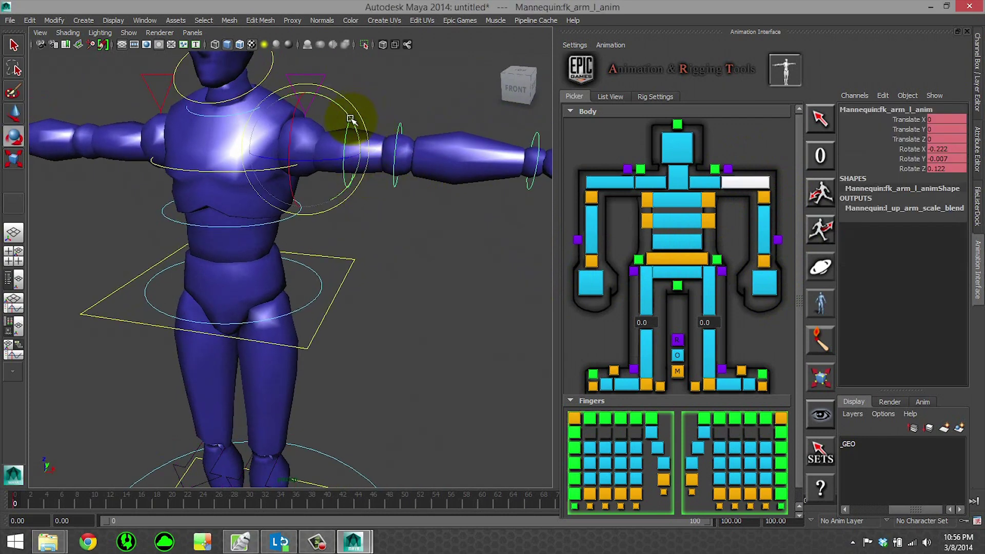
left_click_drag(350, 119, 362, 175)
left_click(362, 223)
left_click_drag(446, 264, 477, 242, "alt")
left_click(218, 311)
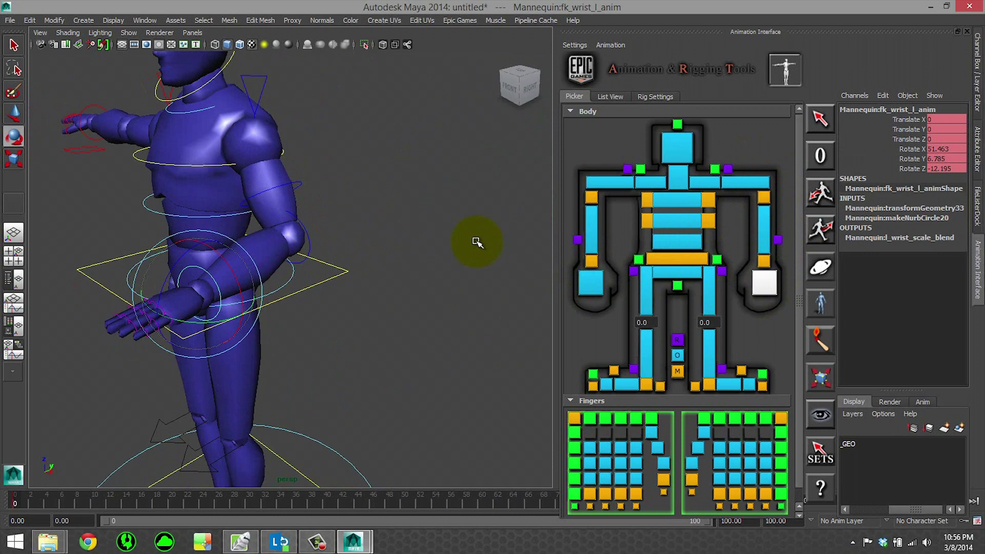
Turn off the Match On Switch setting
left_click_drag(312, 249, 480, 231, "alt")
left_click(795, 238)
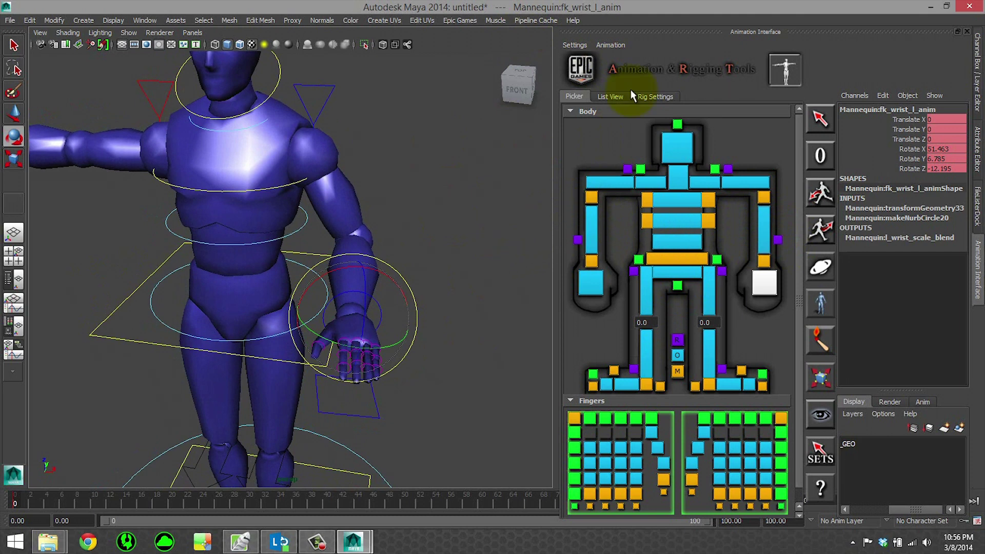
left_click(591, 49)
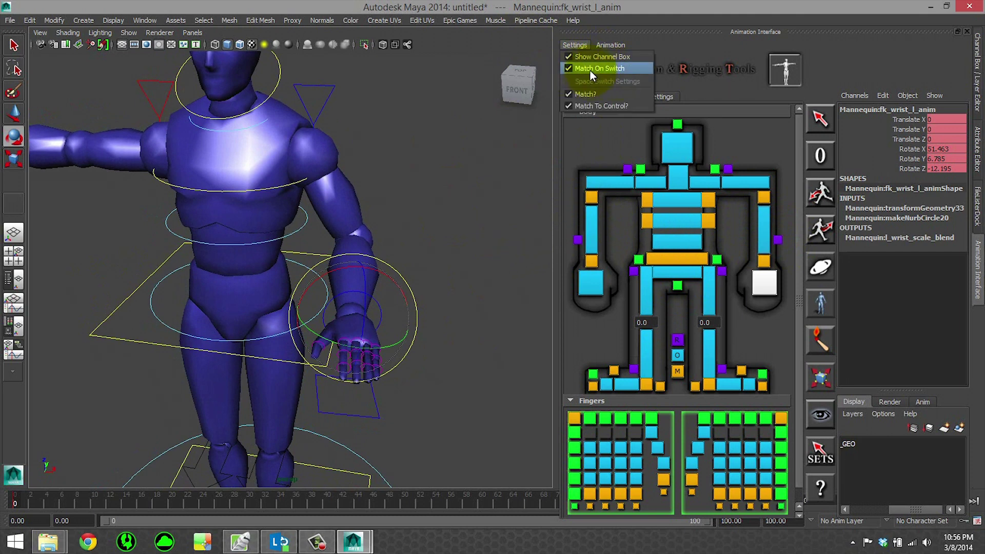
left_click(570, 70)
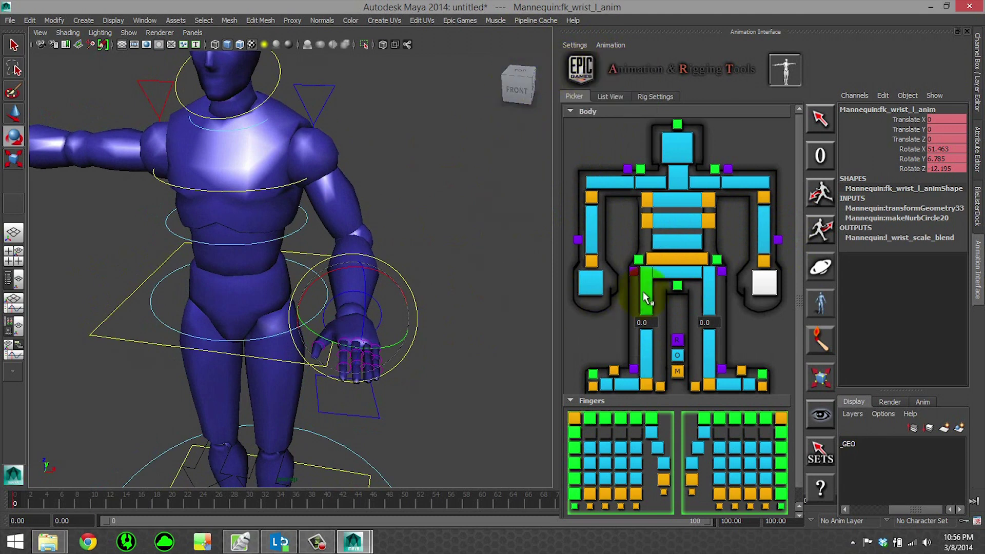
Move the left arm's IK wrist control outward and up from the hip, and switch the arm back to FK mode
left_click(763, 266)
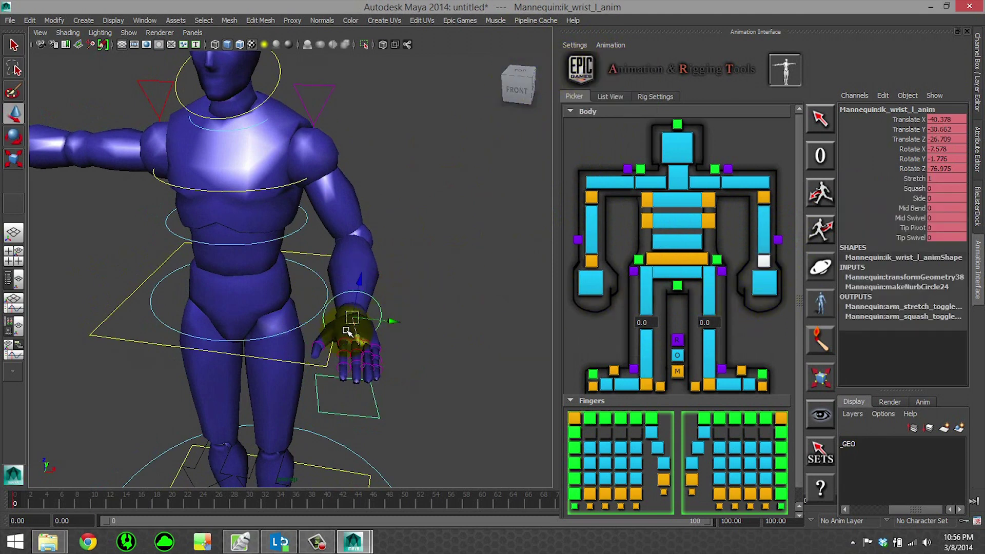
left_click_drag(352, 317, 494, 202)
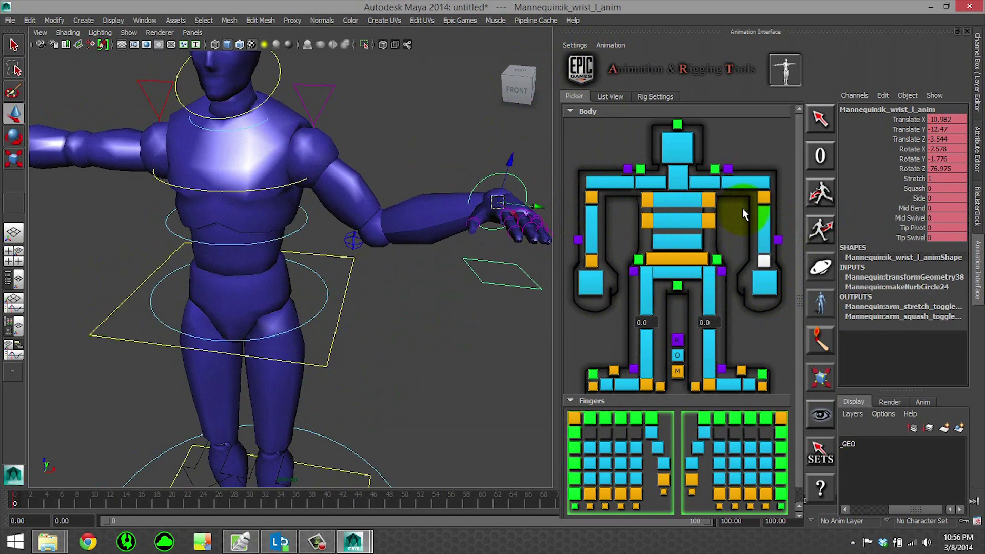
right_click(771, 215)
left_click(782, 217)
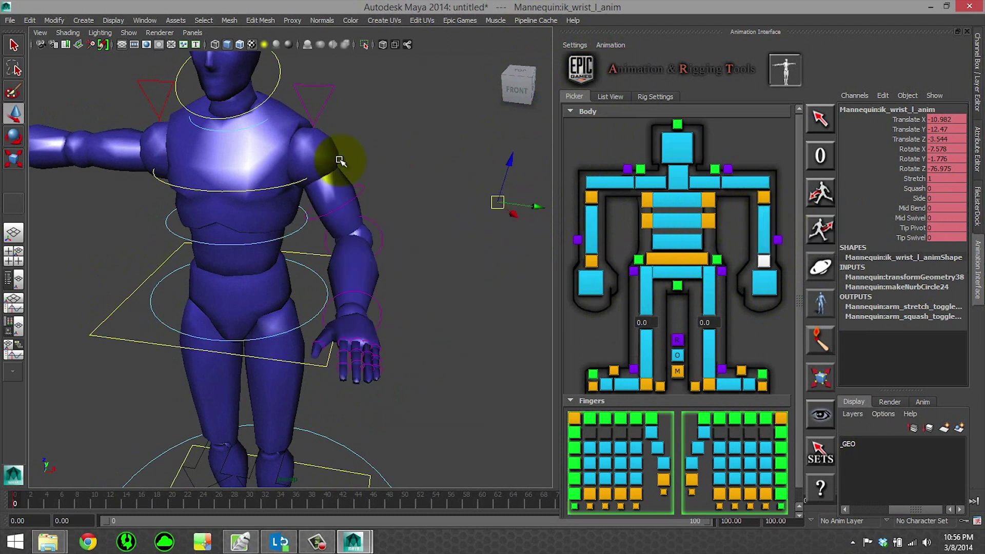
Turn the Match On Switch setting back on and clear the control selection
left_click(569, 45)
left_click(580, 66)
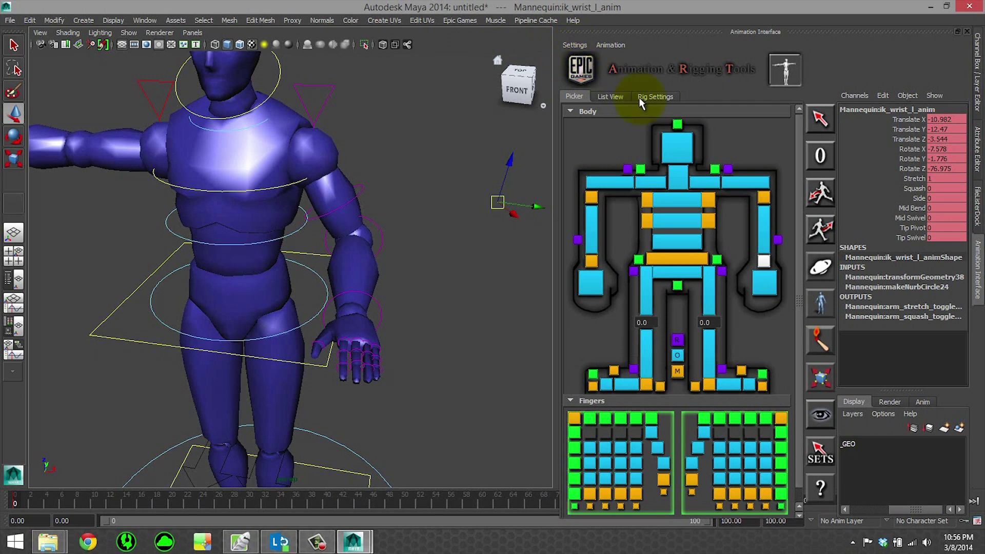
left_click(434, 334)
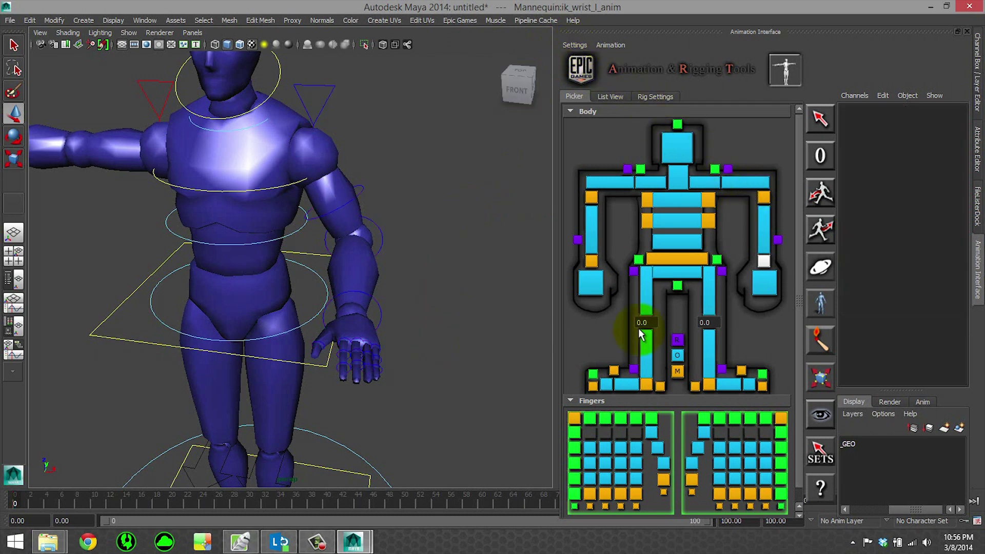
Review the FK/IK mode and matching options offered for the left arm, the spine and the left leg
right_click(736, 179)
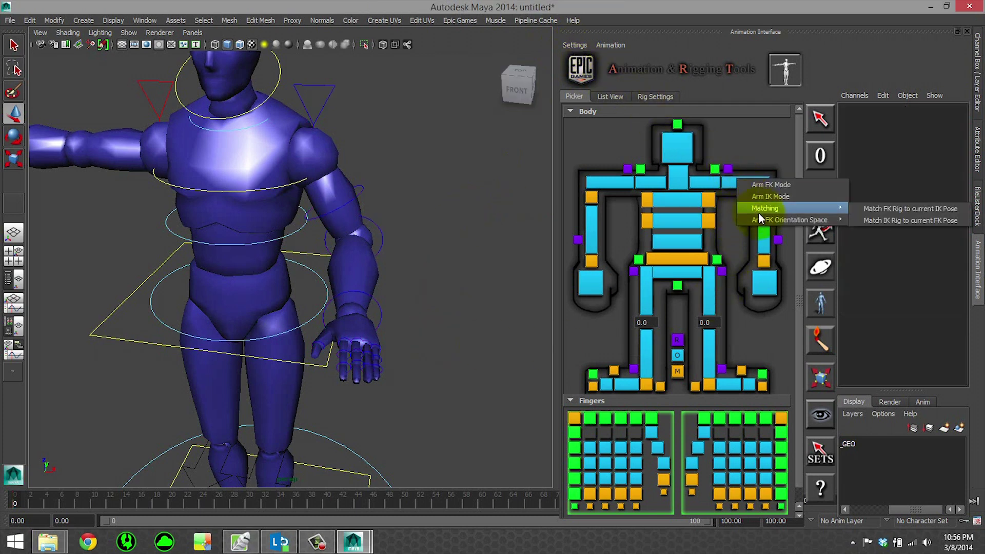
middle_click_drag(378, 275, 411, 241, "alt")
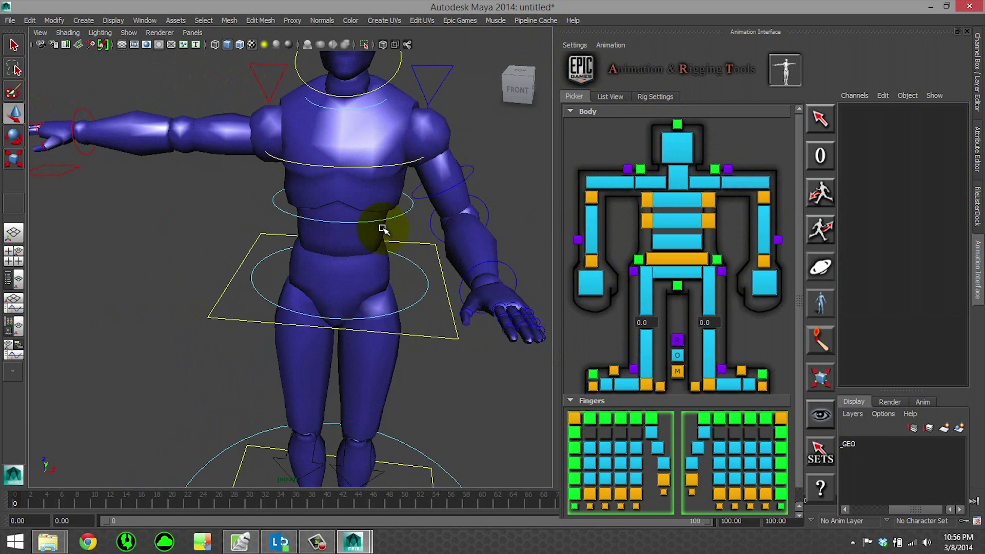
right_click(679, 201)
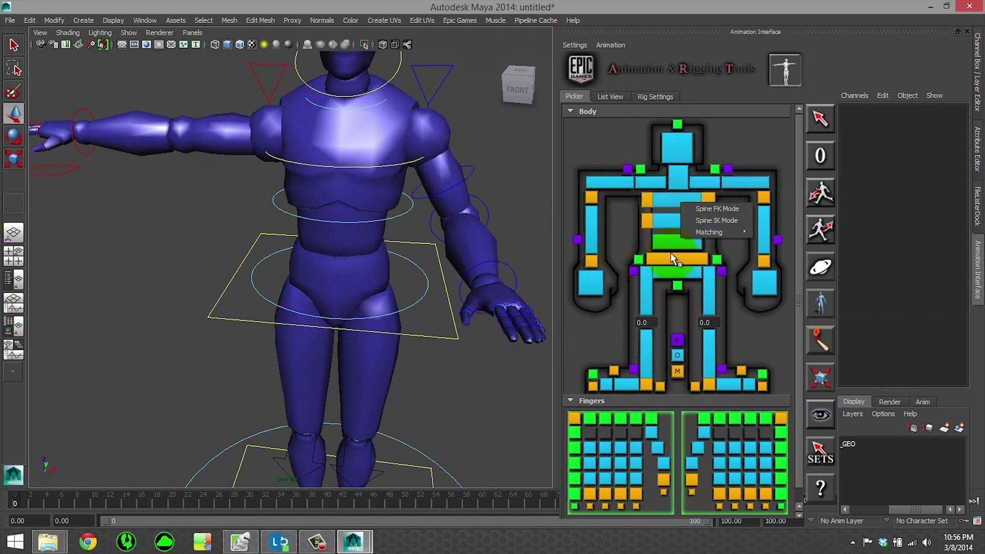
right_click(665, 247)
right_click(680, 217)
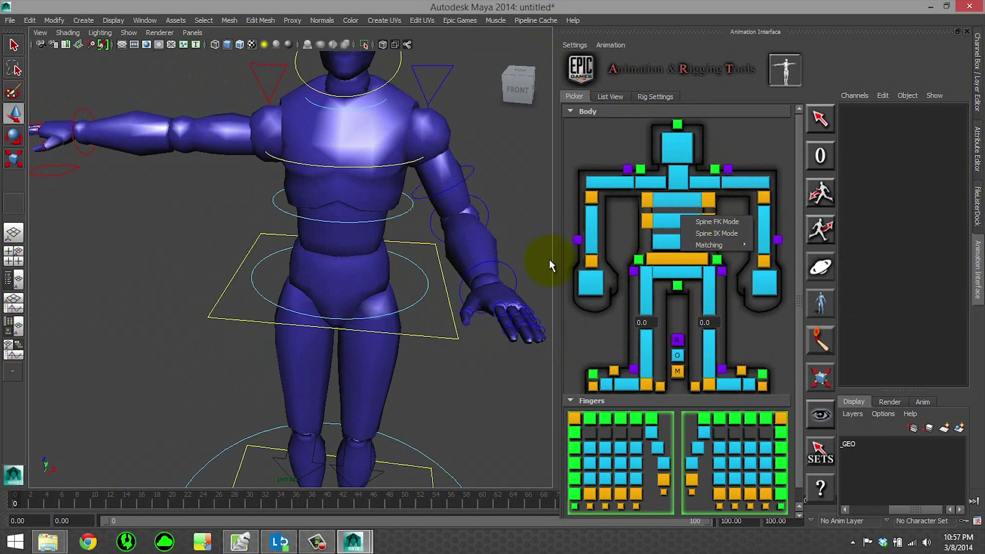
middle_click_drag(320, 334, 325, 237, "alt")
right_click(711, 290)
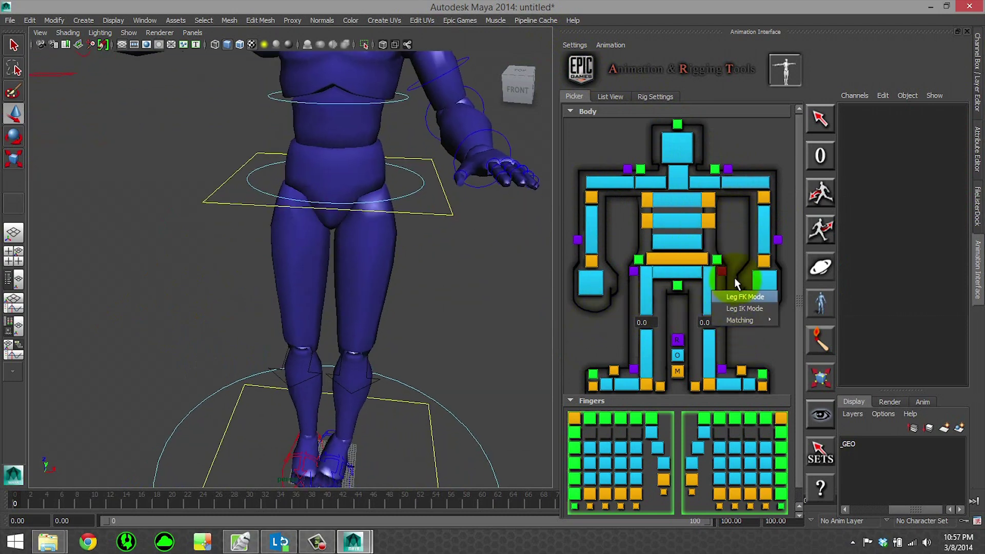
Try moving the whole character about 173 units along Y with the master control, and undo the move
scroll(393, 229, "down", 5)
middle_click_drag(394, 229, 376, 268, "alt")
left_click_drag(377, 270, 390, 263, "alt")
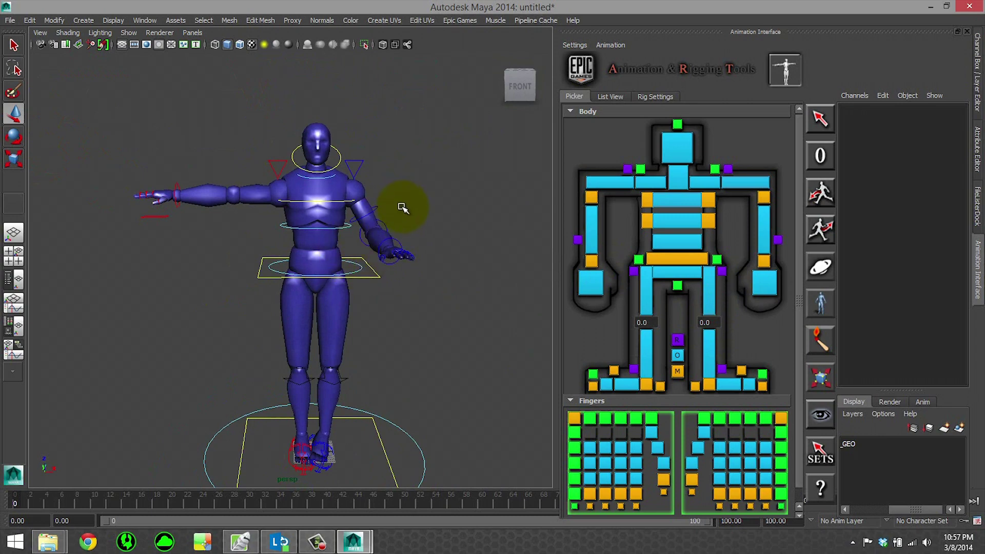
left_click_drag(403, 209, 363, 319, "alt")
middle_click_drag(362, 319, 390, 329, "alt")
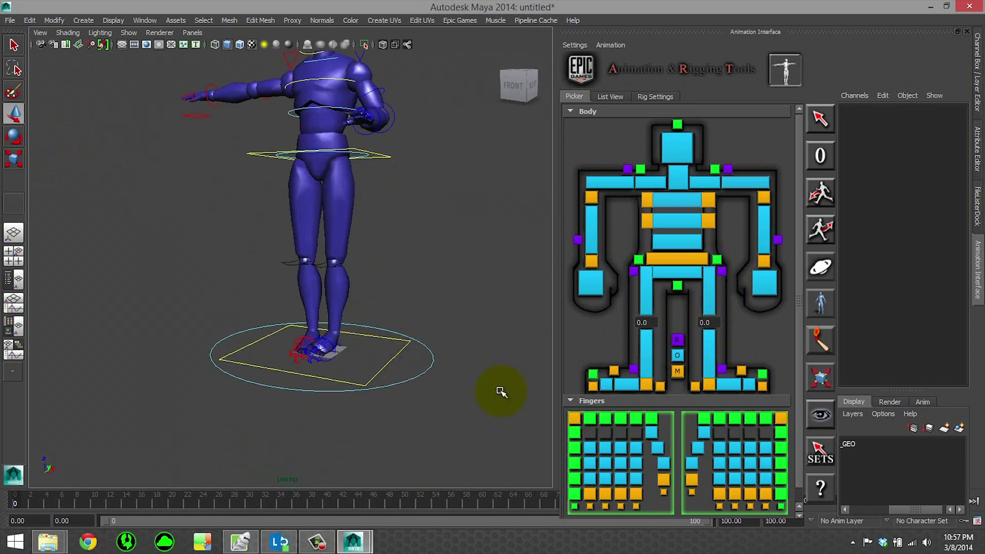
left_click_drag(437, 383, 471, 459, "alt")
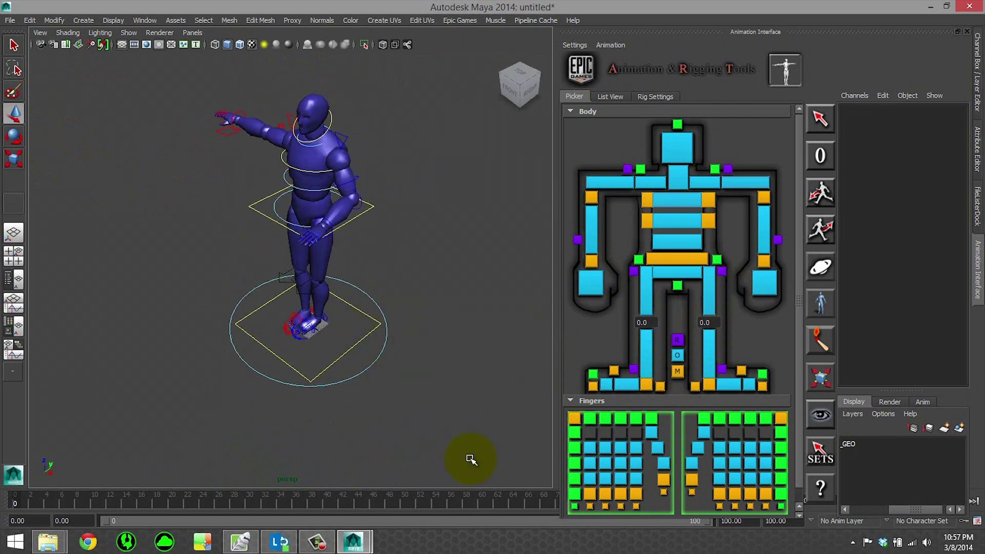
left_click(675, 371)
left_click_drag(345, 304, 319, 334)
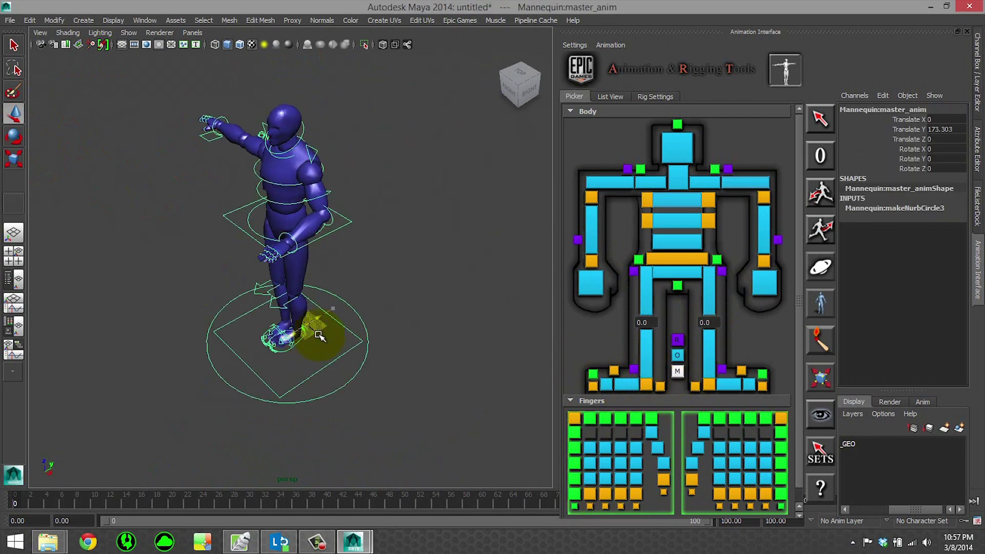
middle_click_drag(319, 336, 461, 395, "alt")
Try moving the character about 239 units along Y with the offset control, and undo the move
left_click(676, 355)
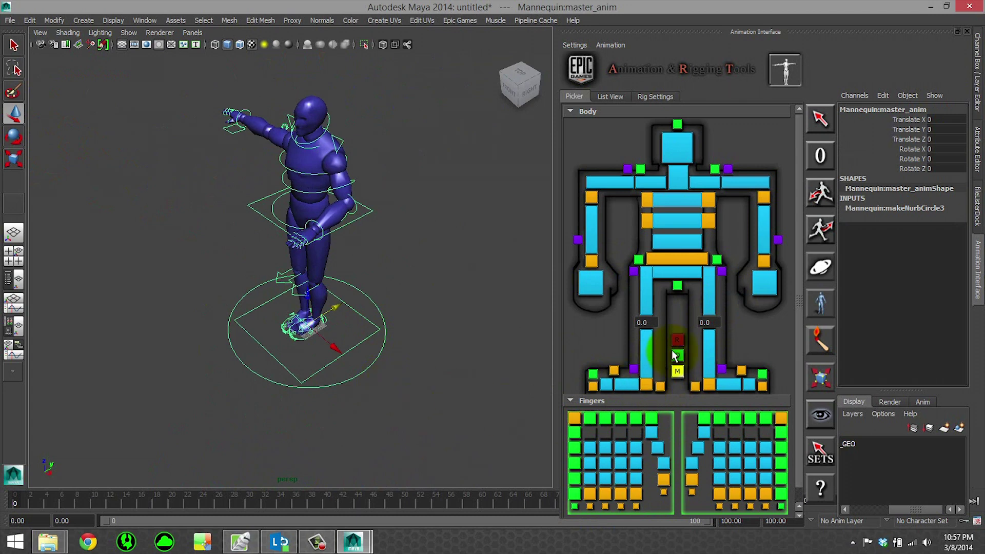
left_click(679, 354)
left_click_drag(419, 333, 390, 330, "alt")
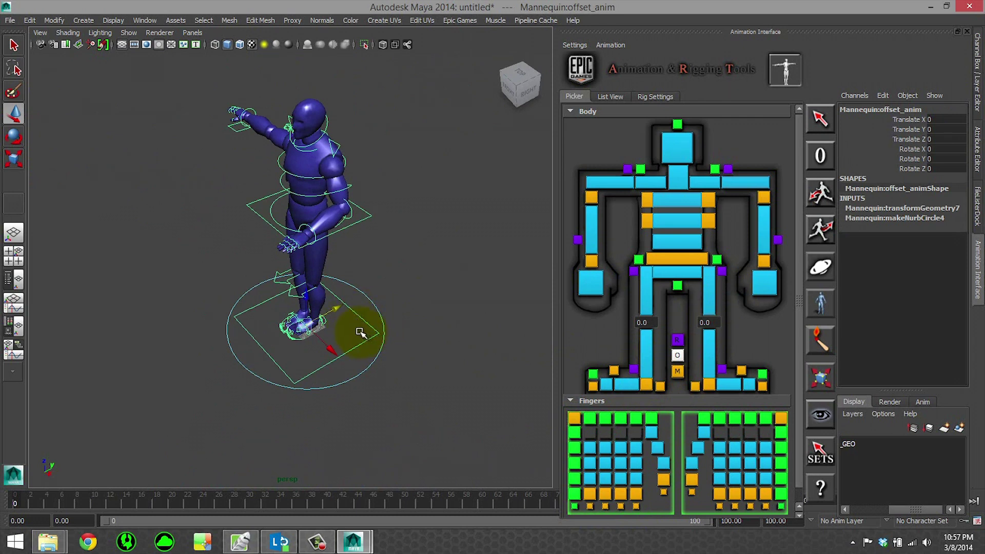
left_click_drag(343, 350, 349, 329, "alt")
middle_click_drag(349, 329, 456, 327, "alt")
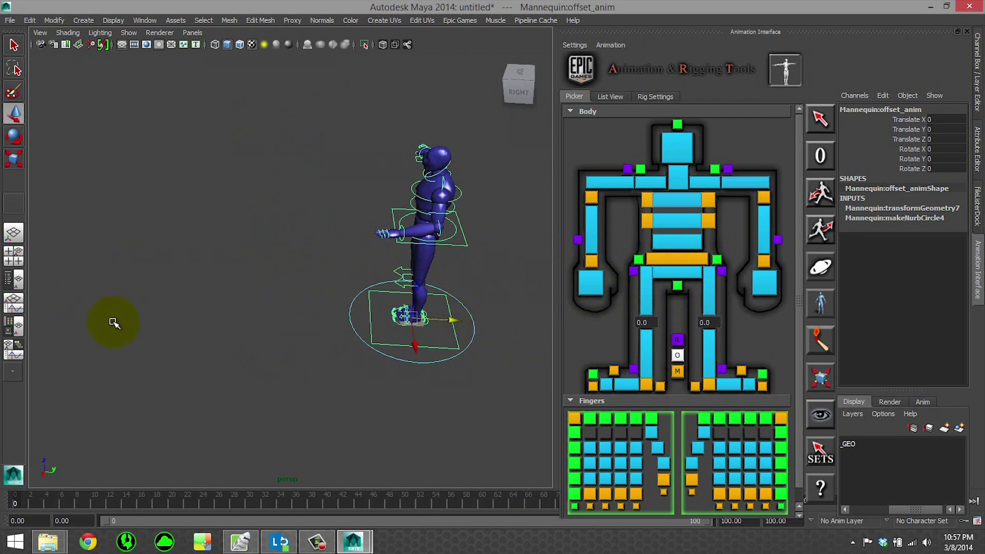
middle_click_drag(405, 331, 336, 308, "alt")
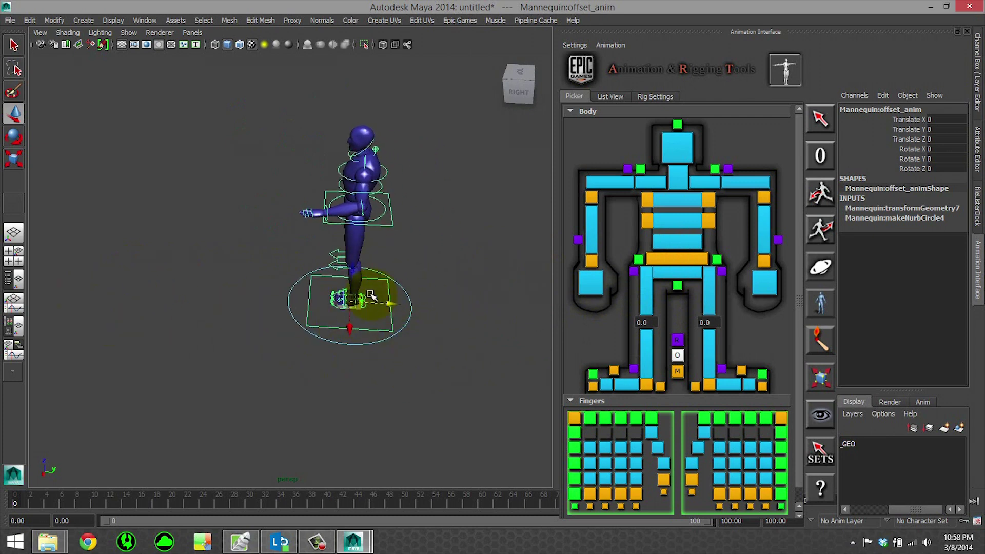
left_click(400, 226)
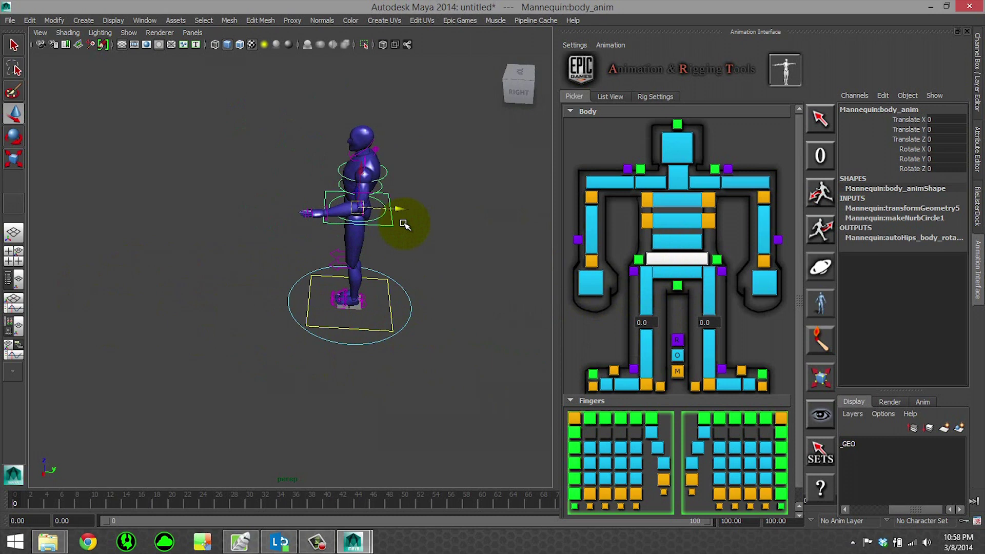
left_click(391, 315)
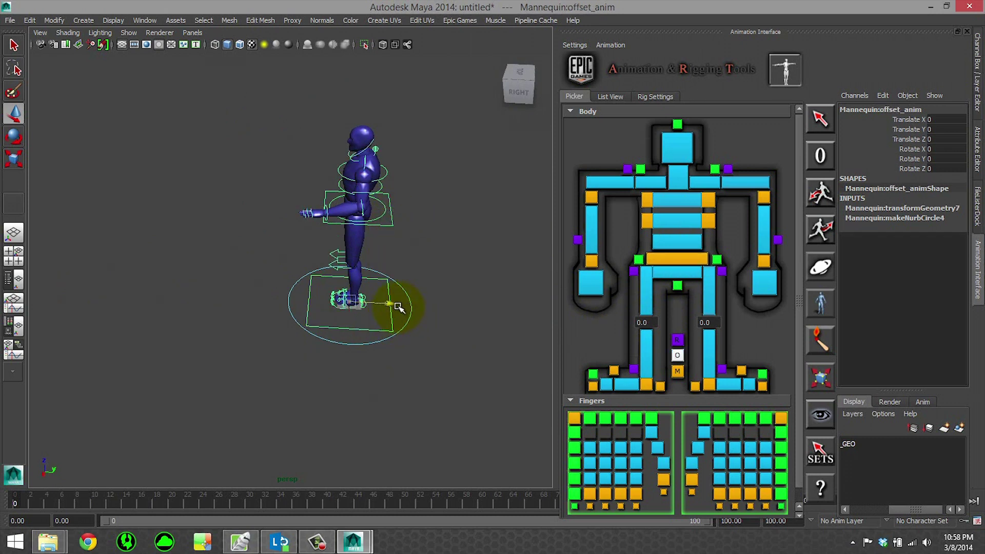
left_click_drag(399, 307, 617, 334)
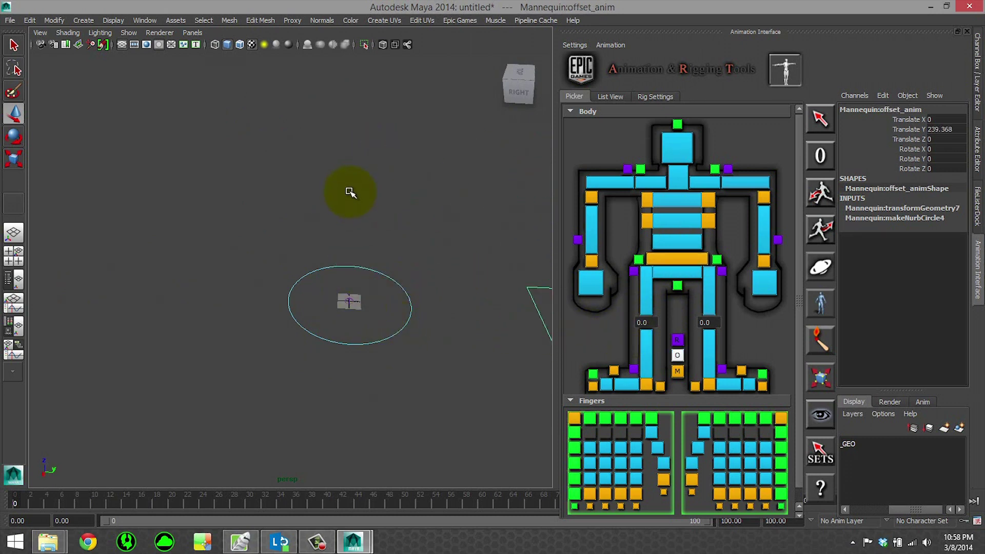
key("ctrl+z")
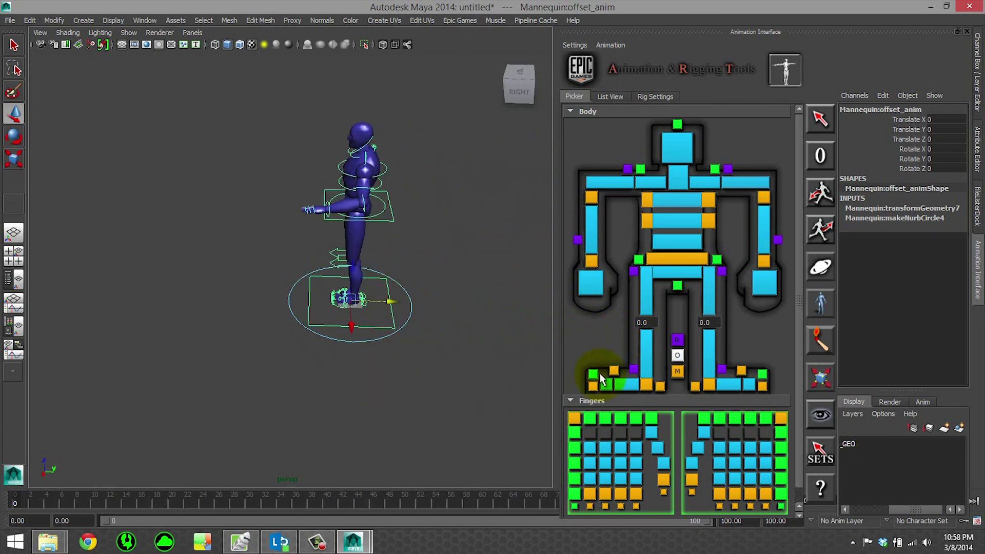
Try moving the root control, including about 82 units up along Z, and undo each move
left_click(677, 355)
left_click(677, 339)
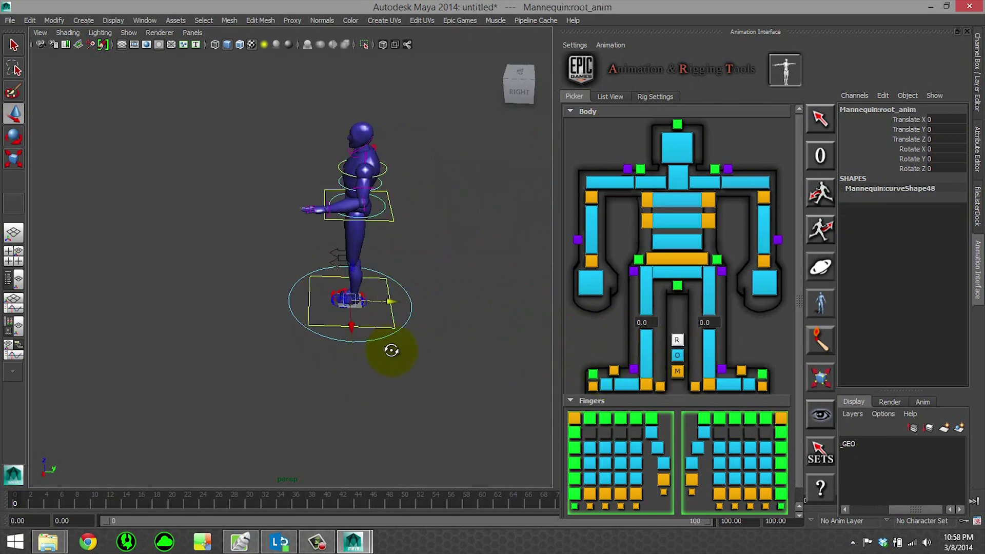
left_click_drag(391, 350, 492, 267, "alt")
middle_click_drag(456, 209, 398, 307, "alt")
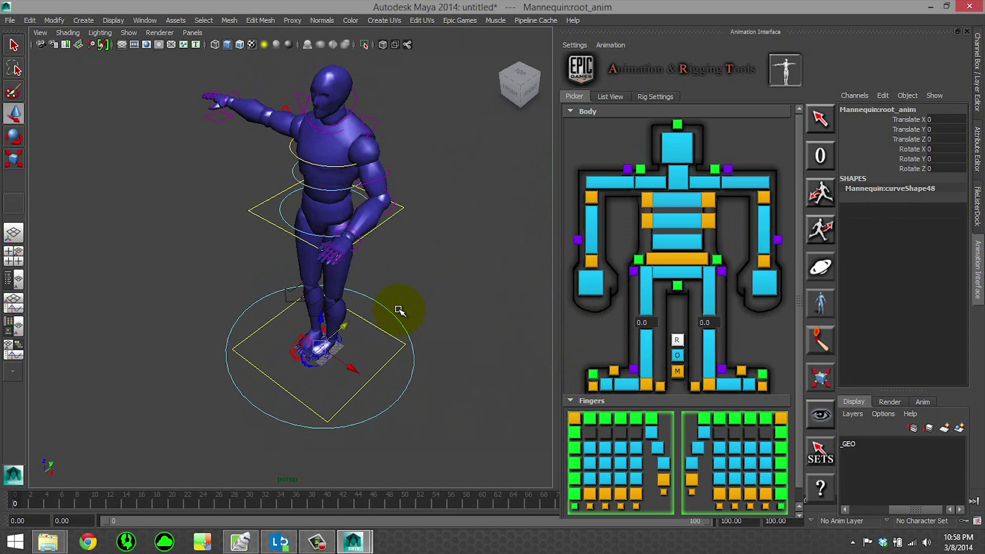
left_click_drag(341, 384, 390, 379)
key("ctrl+z")
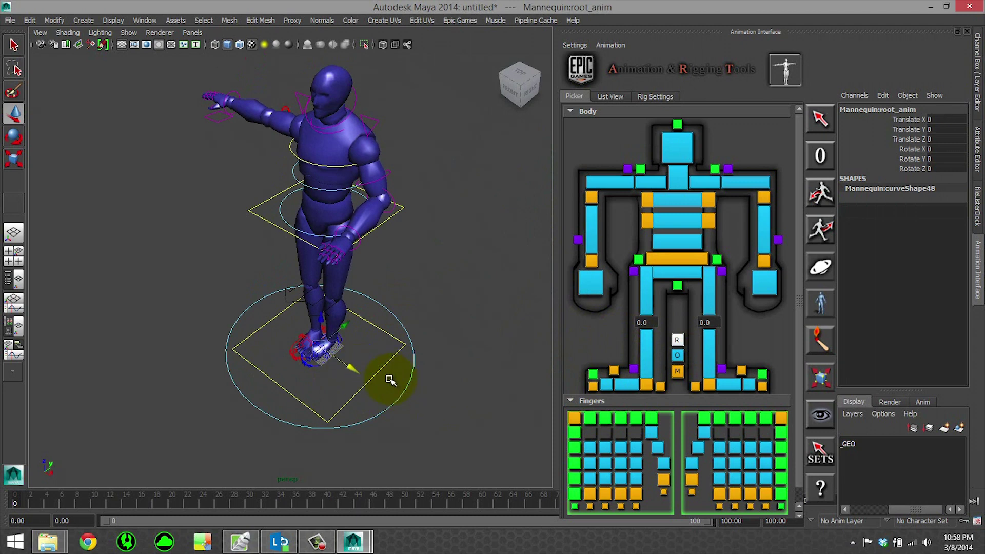
left_click_drag(387, 348, 375, 248, "alt")
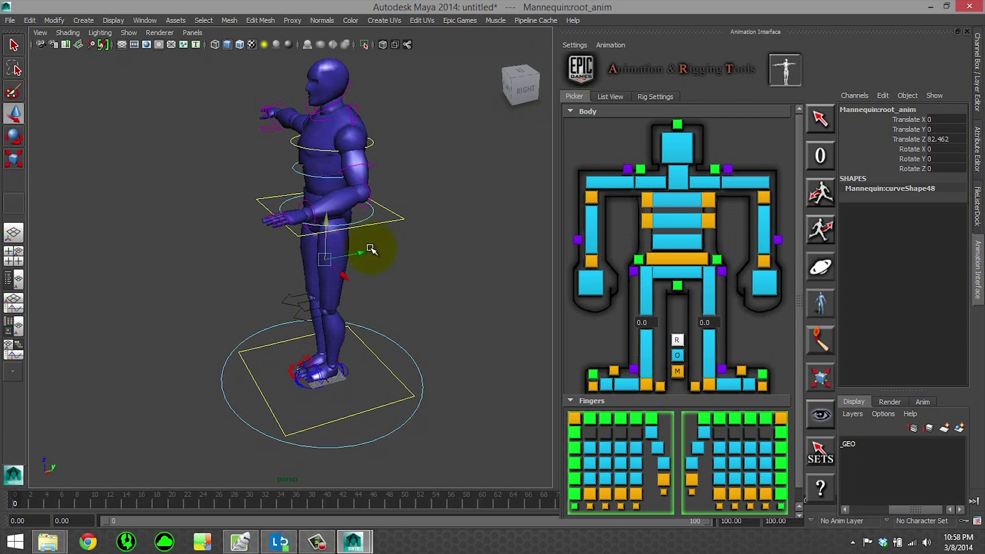
key("ctrl+z")
Zero out all of the rig's controls to return the mannequin to its default pose
left_click_drag(263, 329, 354, 325, "alt")
middle_click_drag(360, 299, 373, 273, "alt")
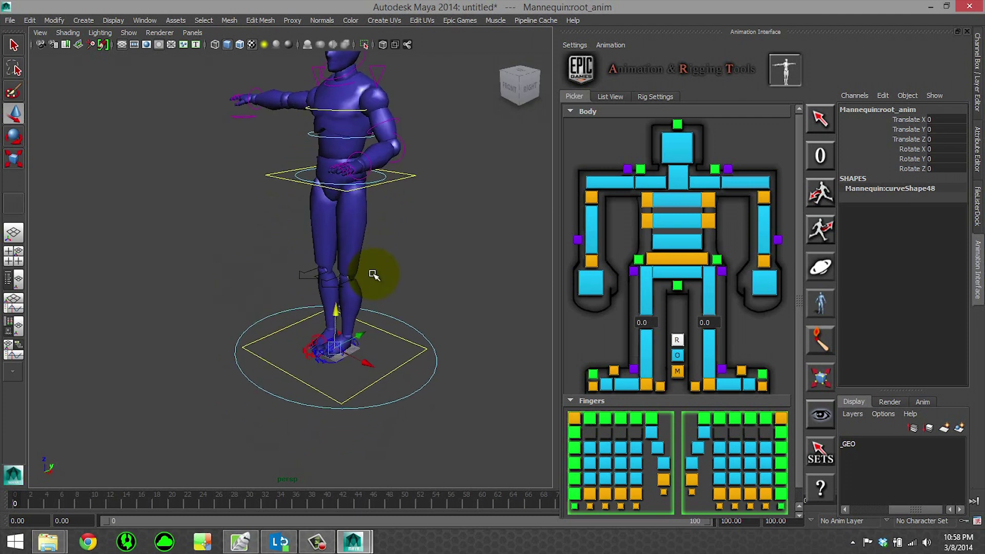
left_click_drag(351, 289, 362, 269, "alt")
middle_click_drag(373, 238, 358, 303, "alt")
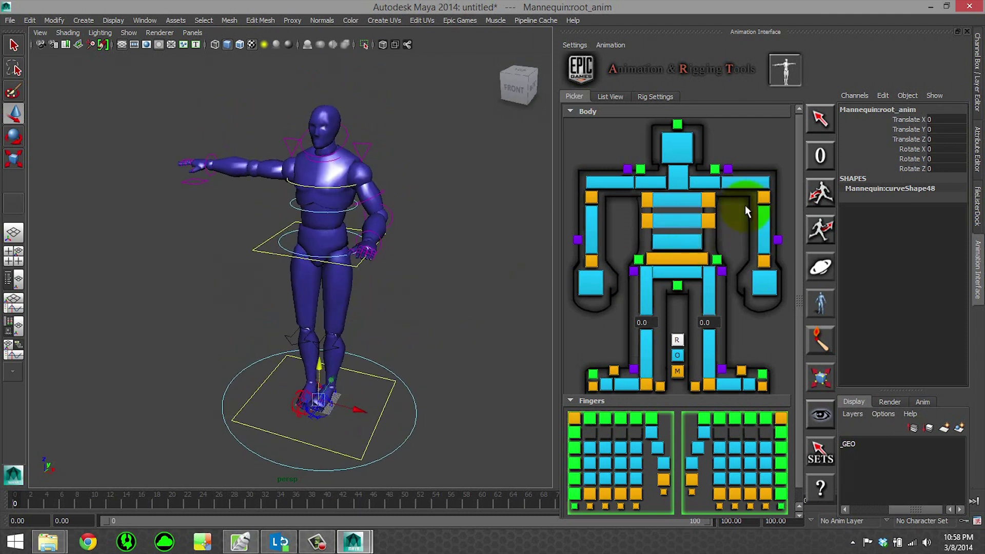
left_click(820, 154)
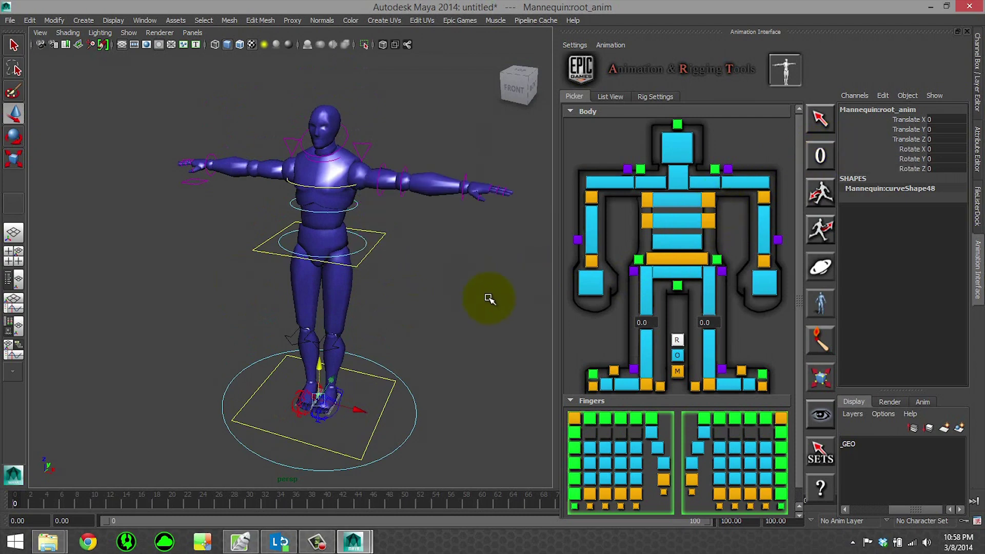
Rotate the middle FK control of the left index finger about 42 degrees around Z
left_click_drag(488, 297, 457, 334, "alt")
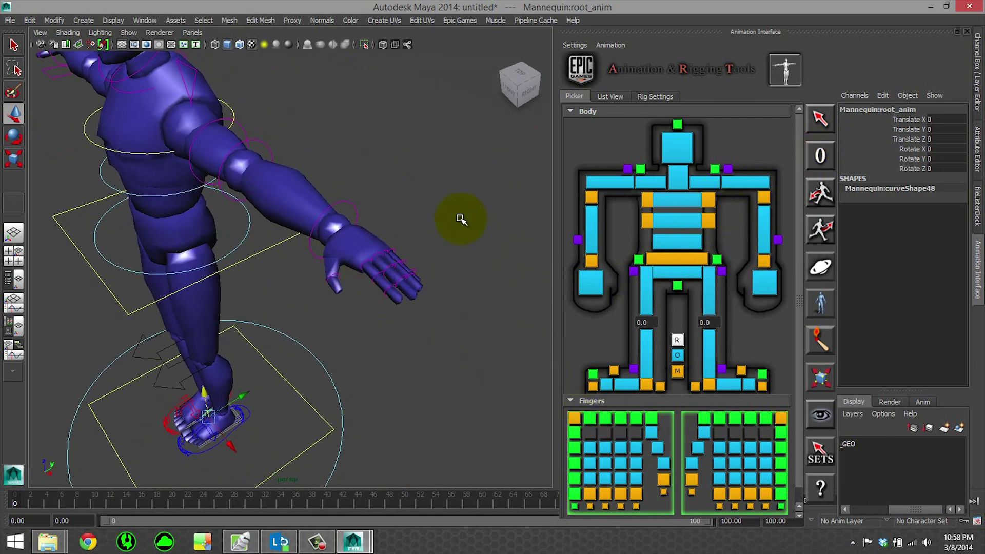
right_click_drag(402, 317, 397, 342, "alt")
middle_click_drag(440, 309, 415, 303, "alt")
right_click_drag(415, 303, 439, 300, "alt")
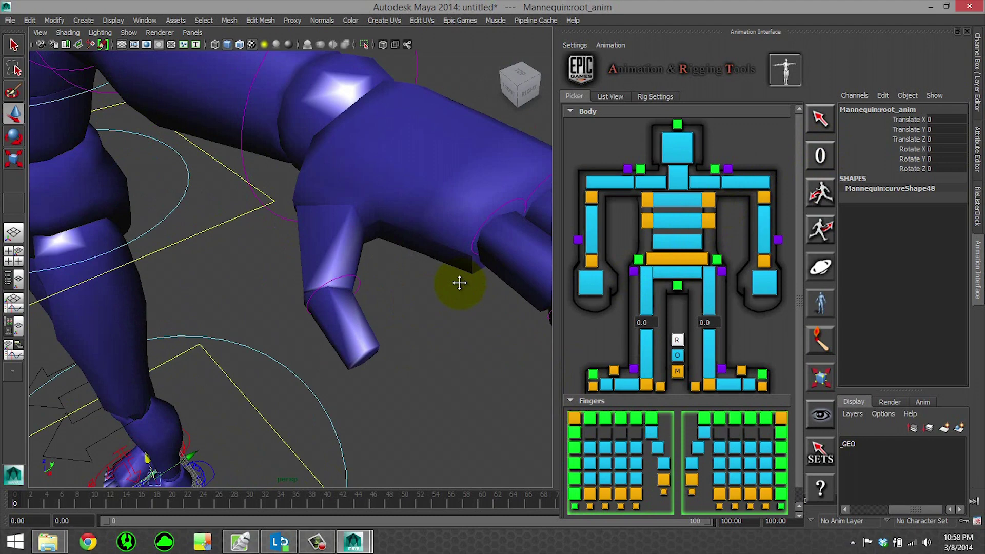
middle_click_drag(458, 282, 362, 283, "alt")
left_click(296, 334)
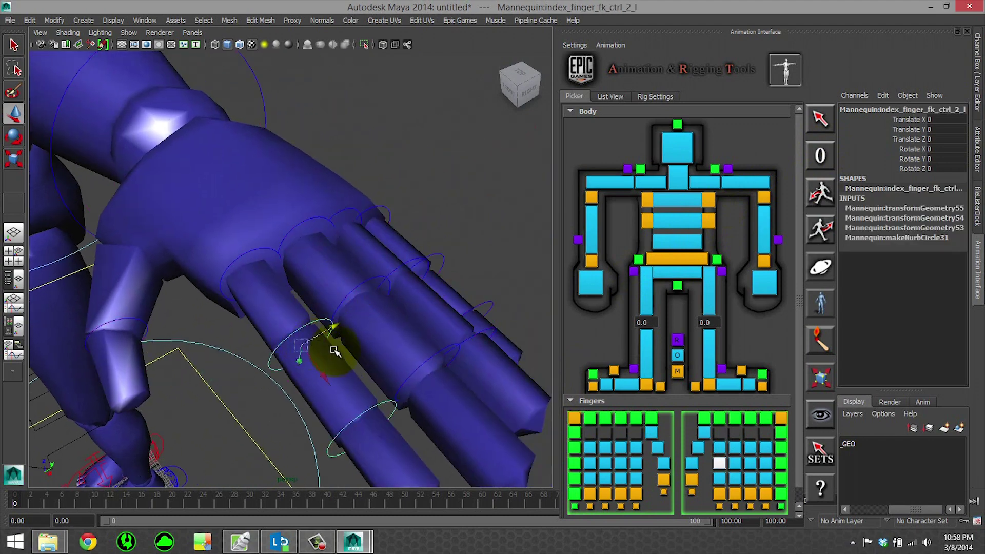
key("e")
left_click_drag(319, 345, 358, 398)
Try rotating the FK control nearest the left index fingertip, and undo the rotation
scroll(353, 333, "down", 10)
scroll(360, 241, "up", 10)
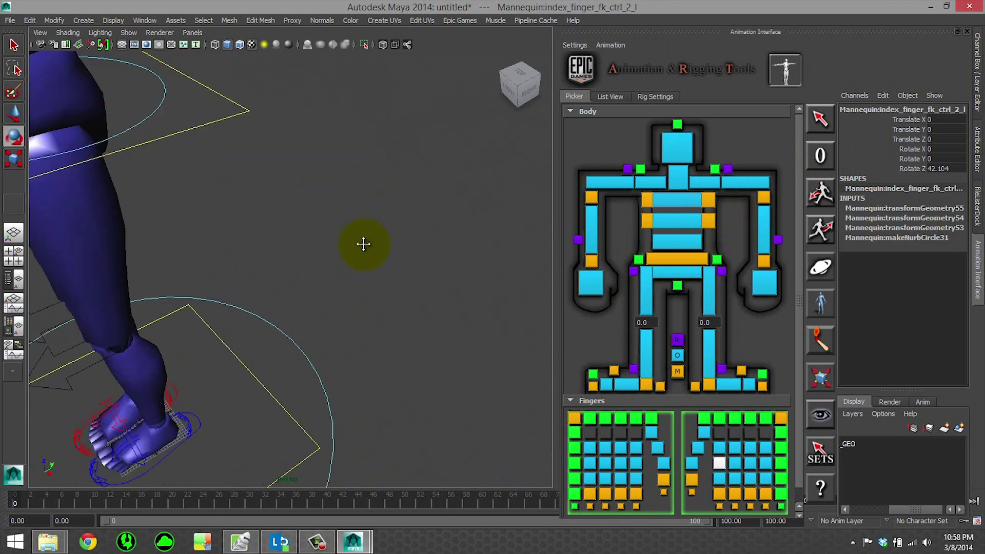
left_click(388, 338)
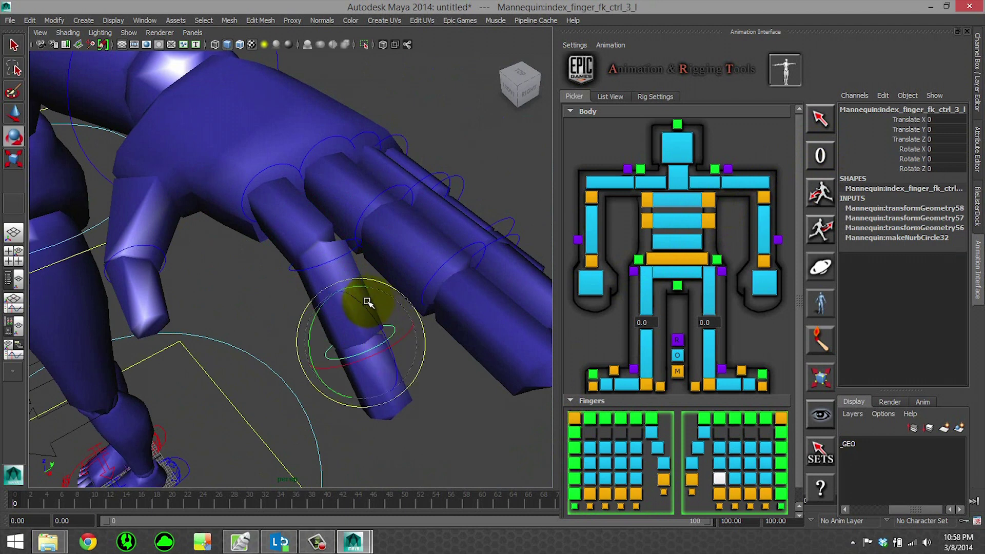
left_click_drag(362, 297, 374, 325)
key("ctrl+z")
key("ctrl+z")
key("ctrl+z")
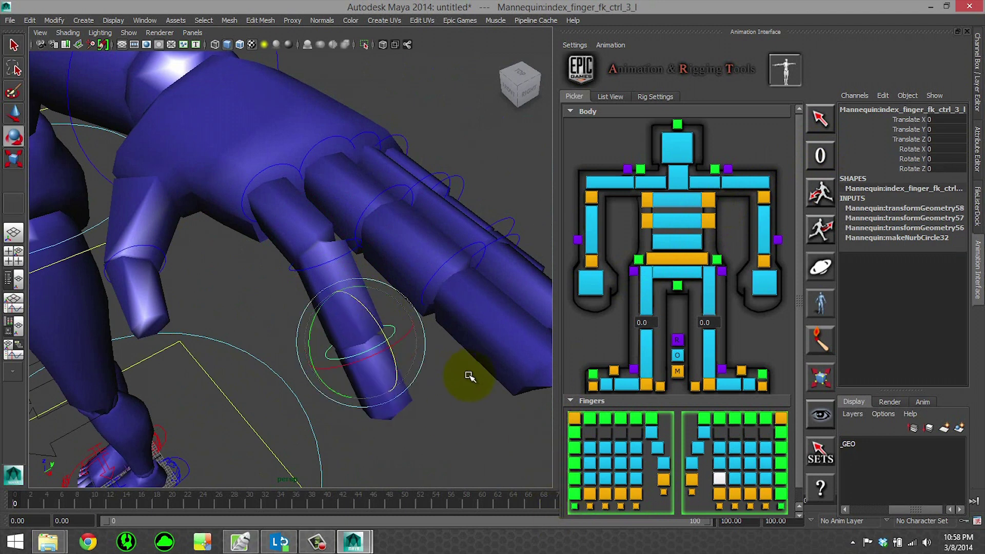
Switch the right index finger to IK mode
right_click(638, 451)
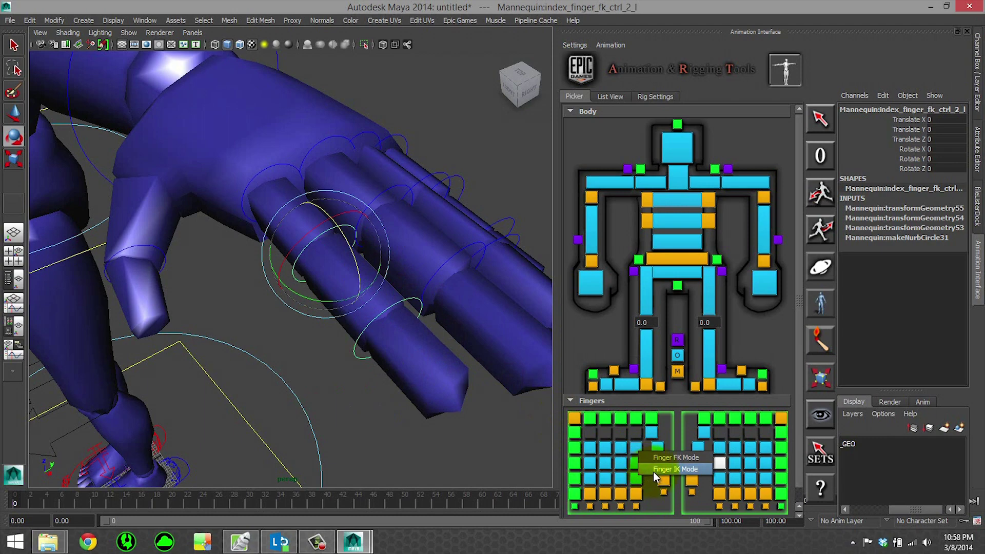
left_click(654, 470)
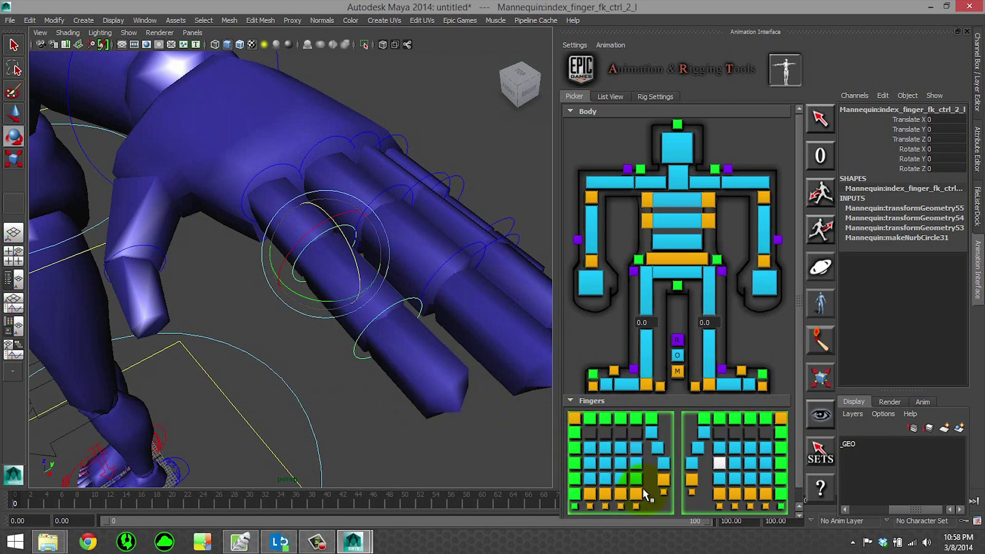
right_click_drag(491, 419, 235, 334, "alt")
middle_click_drag(235, 334, 424, 400, "alt")
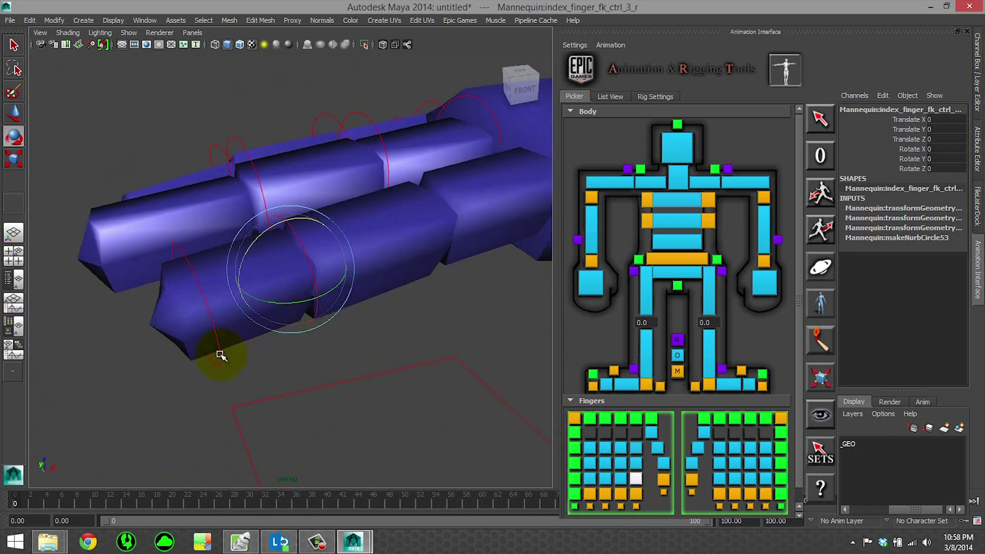
Move the right index finger's IK control about 1.57 in X, -0.43 in Y and 0.43 in Z to curl the finger
left_click(220, 354)
key("w")
scroll(325, 301, "down", 3)
left_click_drag(325, 301, 271, 292, "alt")
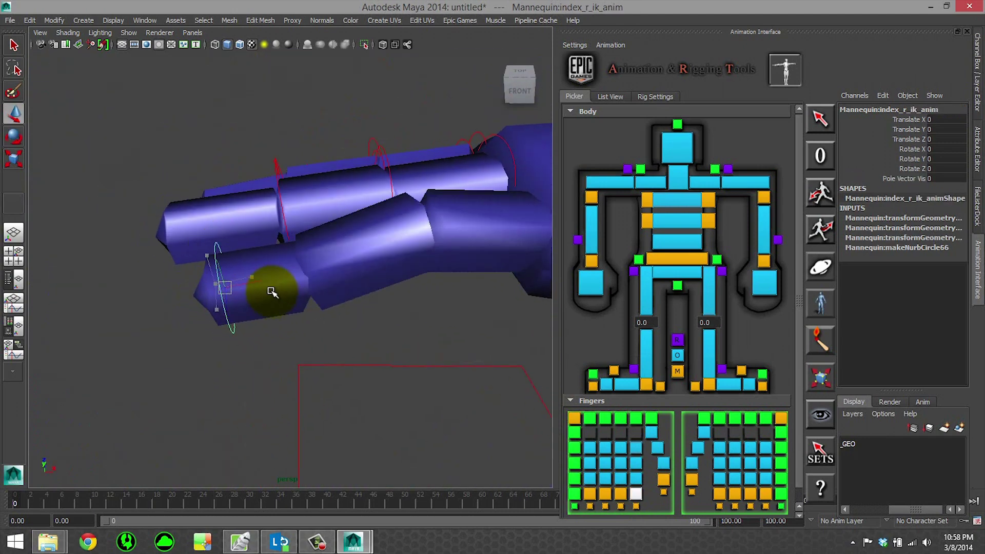
middle_click_drag(272, 292, 230, 296)
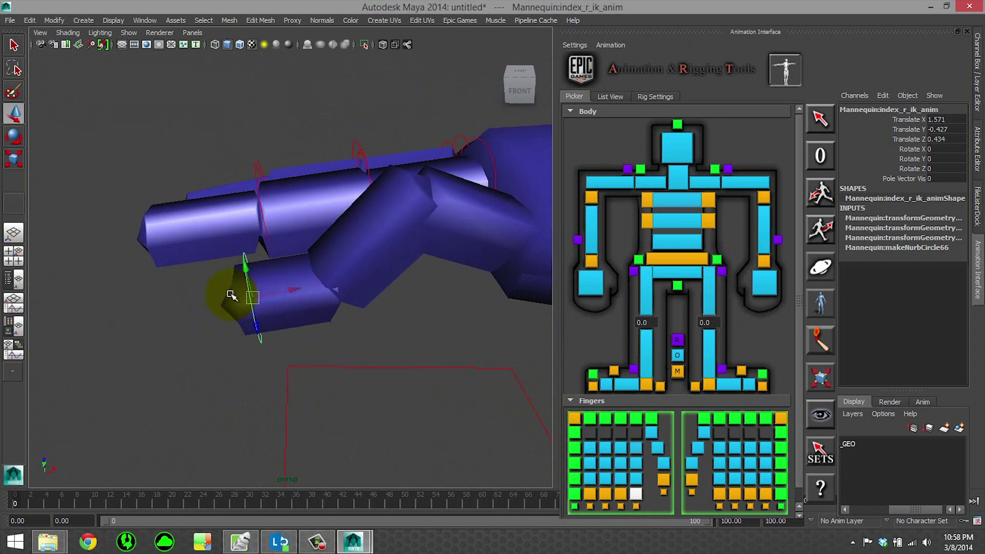
Make the right index finger's pole vector control visible, try moving it, and undo the move
left_click(911, 179)
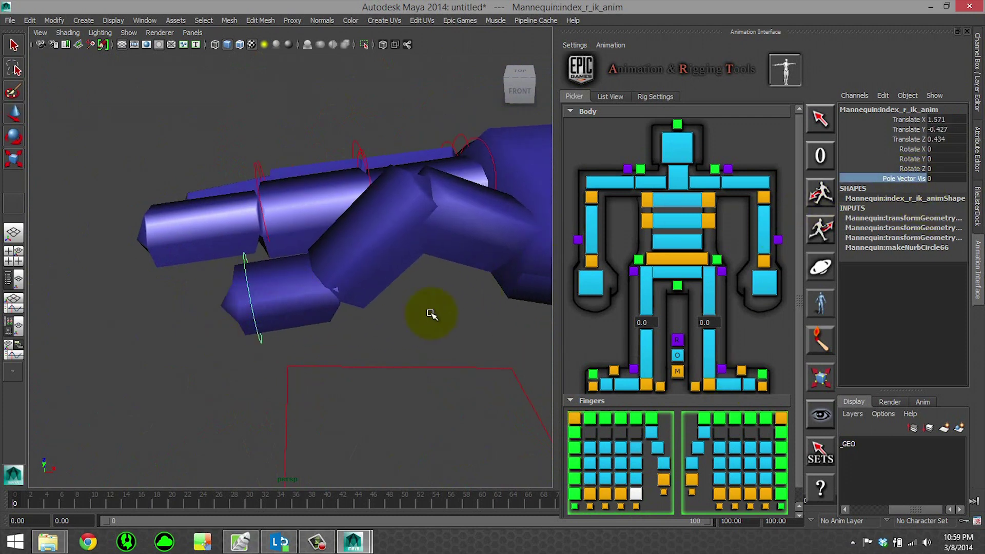
middle_click_drag(431, 312, 435, 303)
right_click_drag(436, 302, 398, 307, "alt")
left_click(290, 94)
key("w")
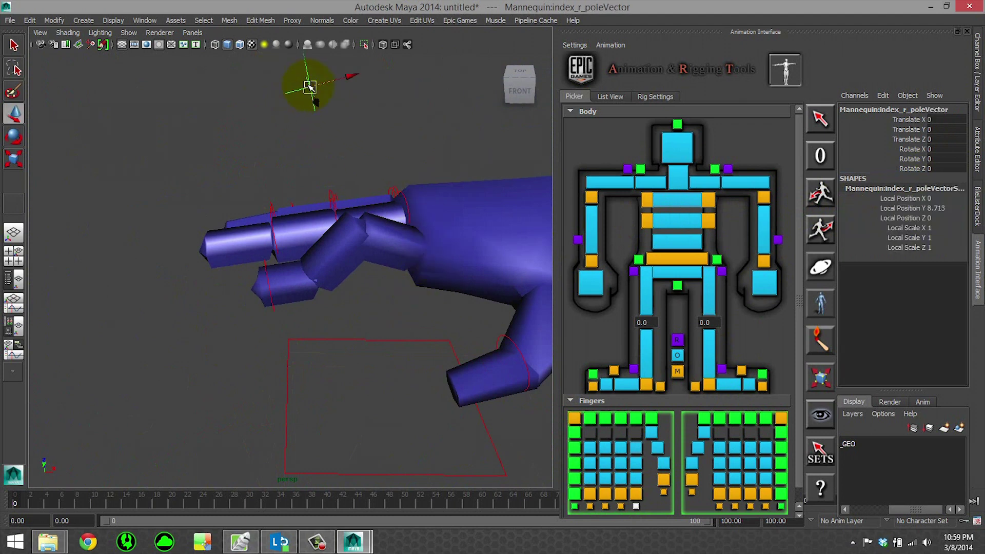
left_click_drag(309, 87, 336, 93)
key("z")
key("z")
key("z")
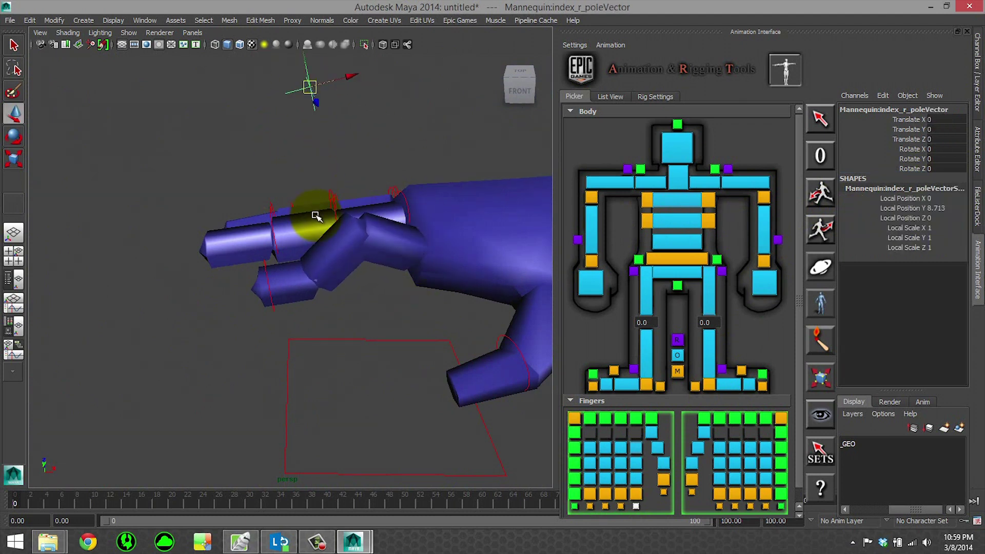
Try moving the right index finger's IK control again, and undo back to its default position
left_click_drag(310, 304, 284, 280, "alt")
middle_click_drag(353, 266, 302, 293)
key("z")
Try moving the right hand's global finger IK control below the palm, and undo the move
middle_click_drag(387, 273, 345, 207, "alt")
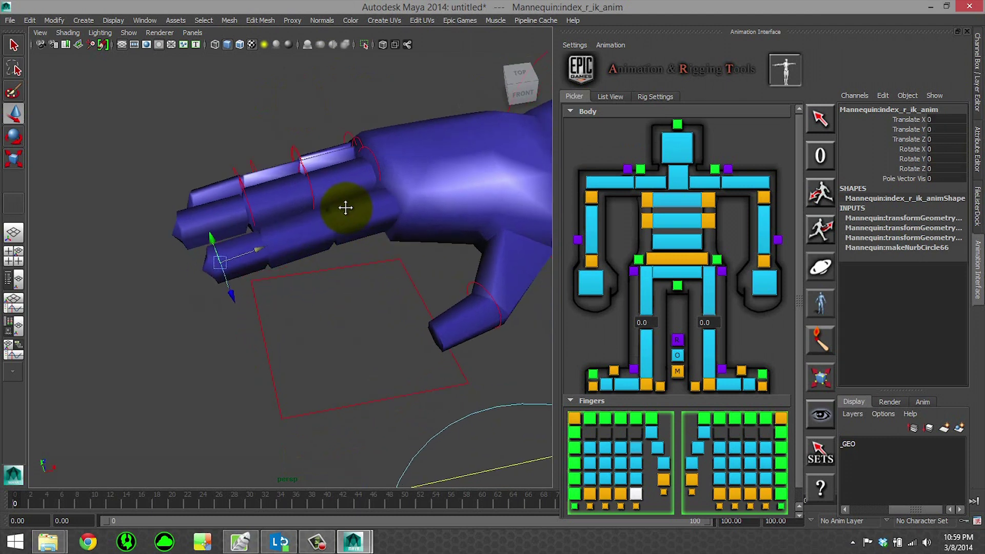
scroll(349, 206, "down", 2)
left_click_drag(353, 285, 331, 270, "alt")
left_click(314, 363)
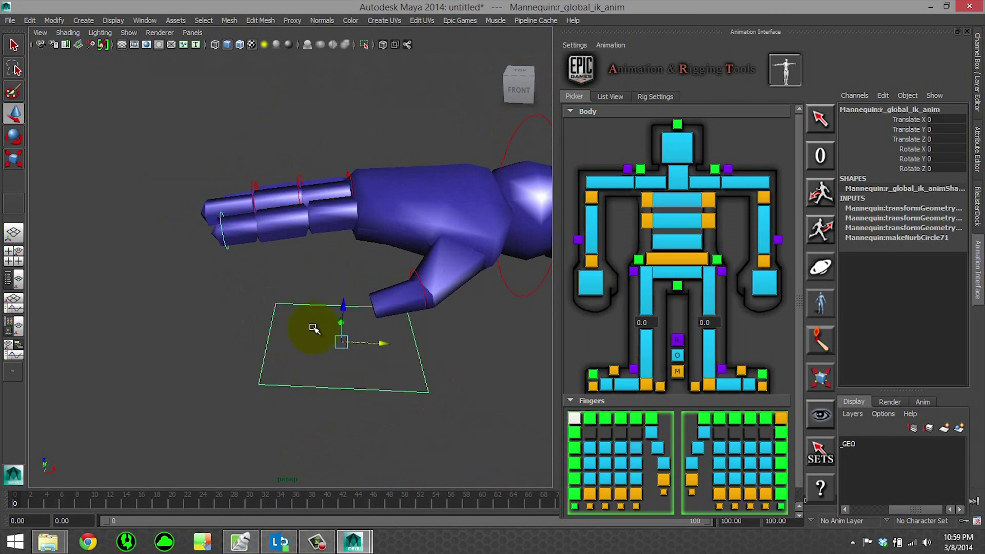
scroll(301, 303, "down", 2)
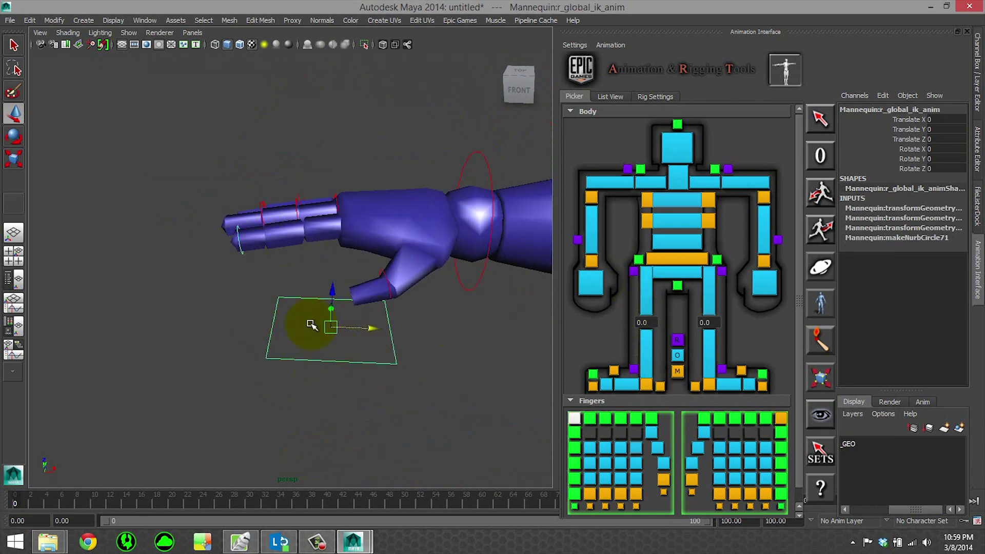
left_click_drag(331, 319, 355, 330)
key("ctrl+z")
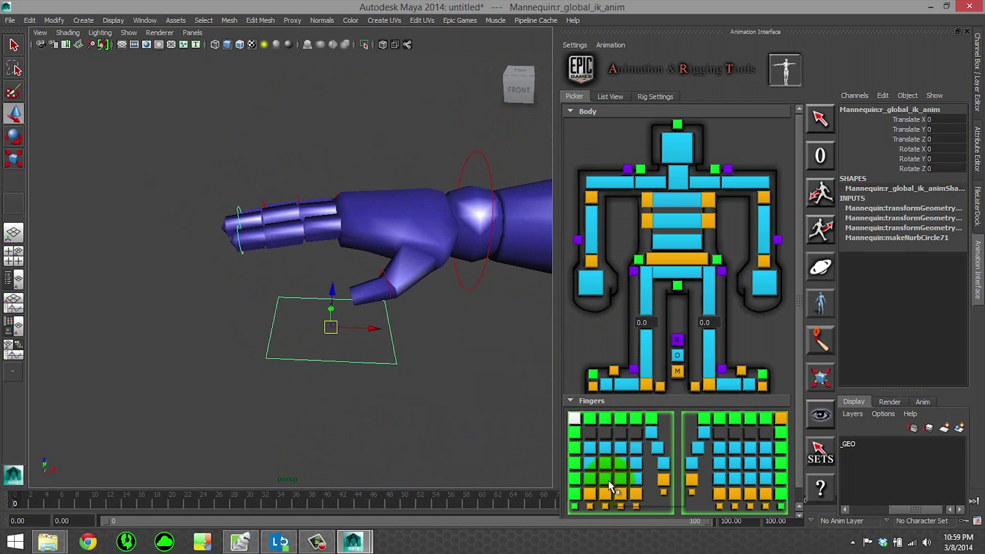
Switch the right middle, ring and pinky fingers to IK mode, and try moving the global IK control about 5.13 along X, undoing the move
right_click(594, 476)
left_click(612, 493)
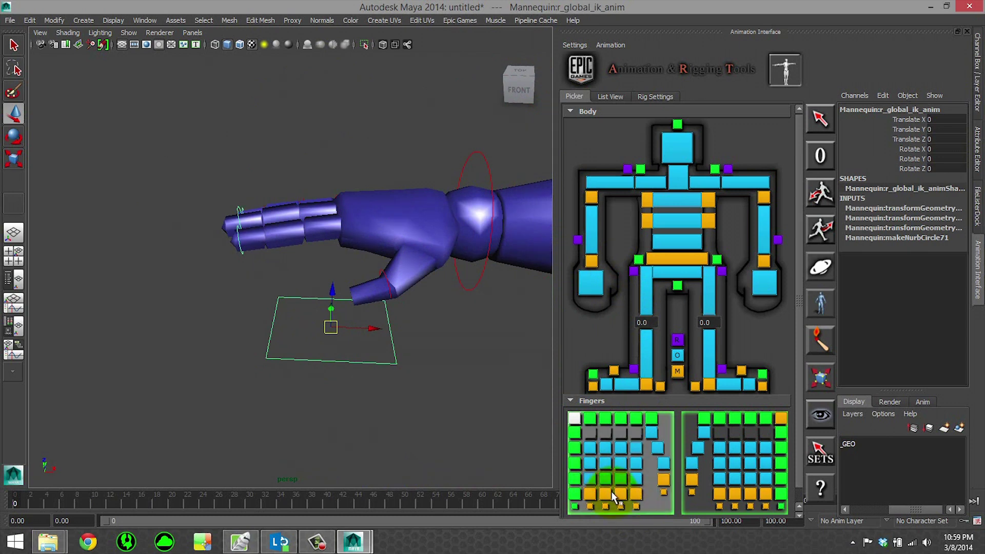
left_click_drag(313, 377, 366, 319, "alt")
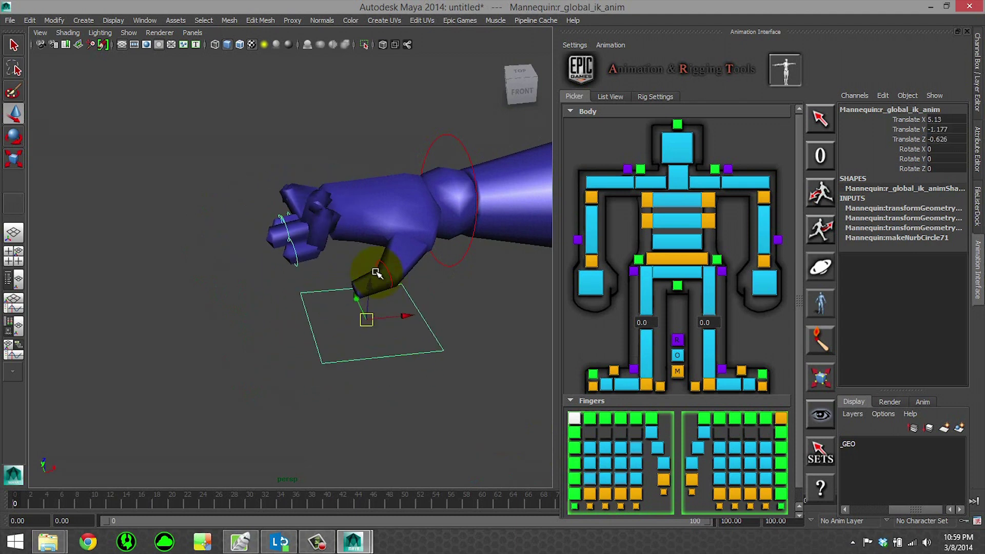
key("ctrl+z")
Examine the right hand's finger IK setup and view the whole mannequin from the front
left_click_drag(275, 375, 301, 382, "alt")
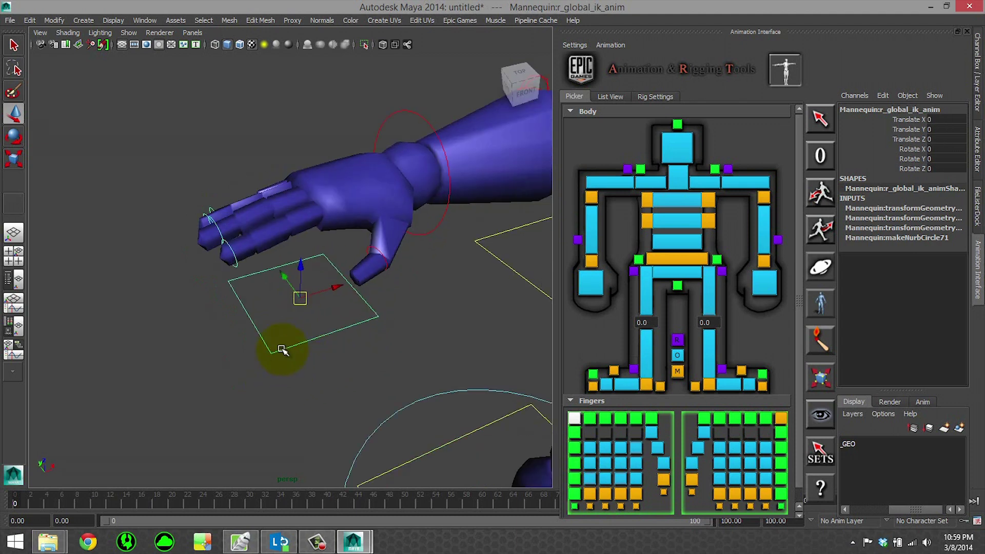
left_click_drag(281, 351, 298, 355, "alt")
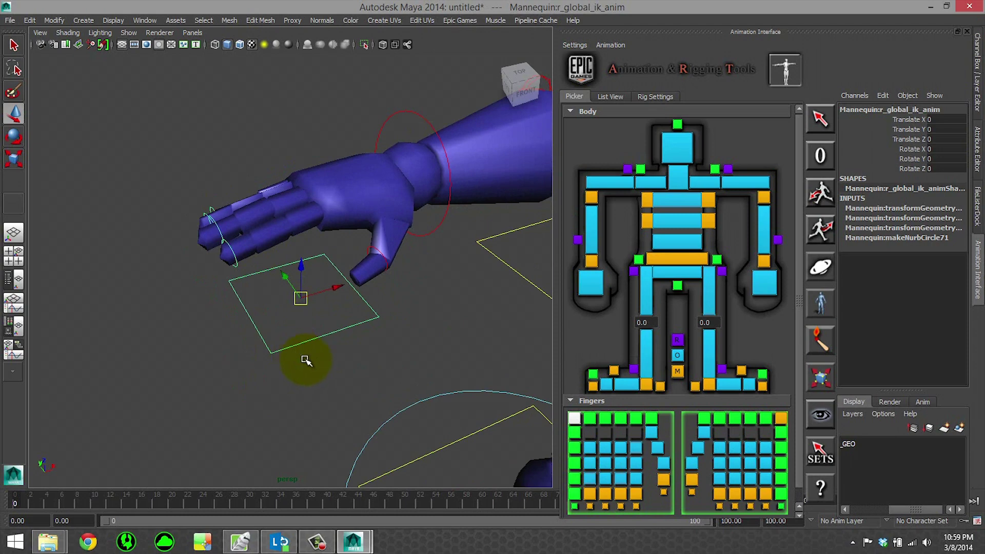
scroll(359, 301, "down", 2)
middle_click_drag(410, 280, 200, 275, "alt")
scroll(133, 281, "down", 3)
scroll(292, 309, "down", 2)
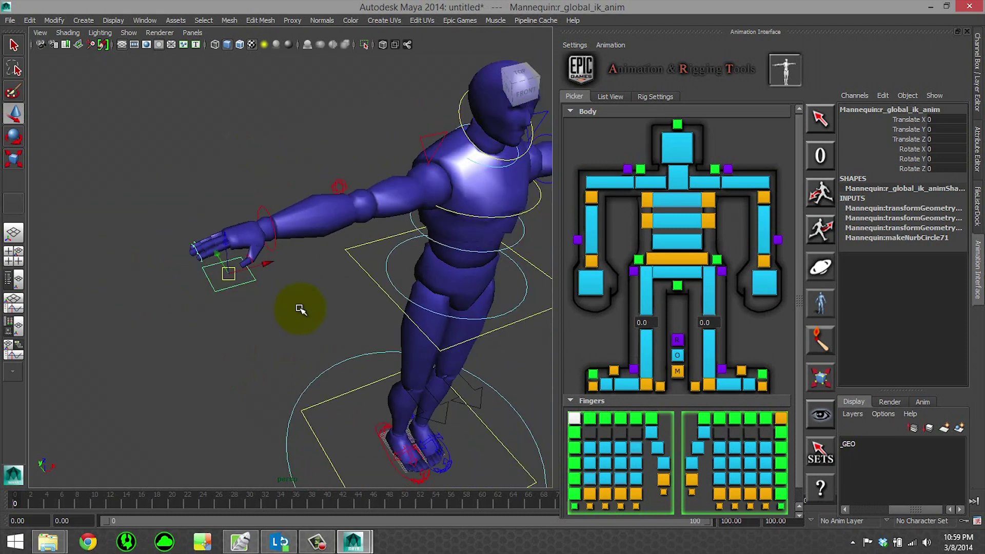
left_click_drag(300, 309, 348, 298, "alt")
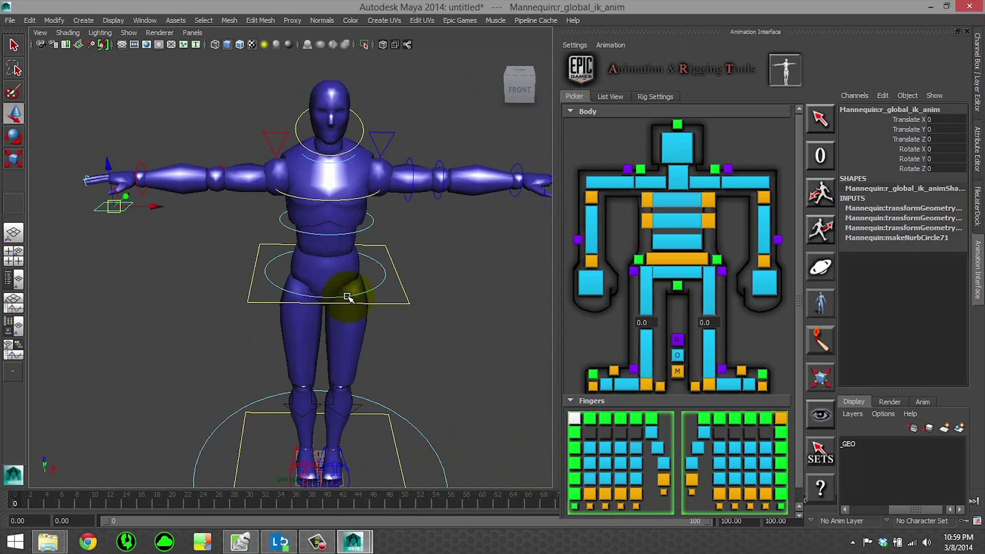